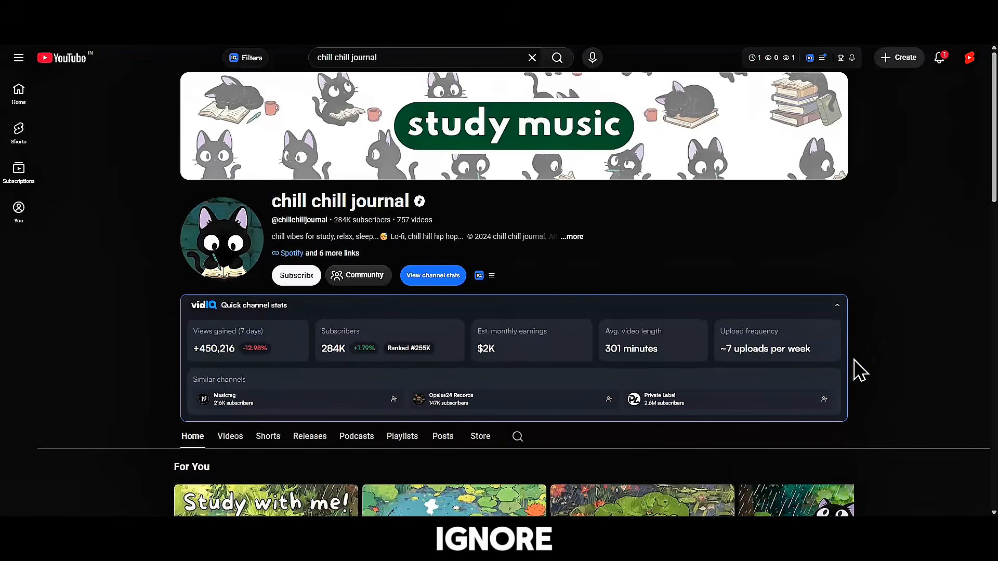
Examine the chill chill journal channel's video library, sorted by most popular, for its recurring visual style and themes.
{"action": "scroll", "coordinate": [902, 334], "scroll_direction": "down", "scroll_amount": 5}
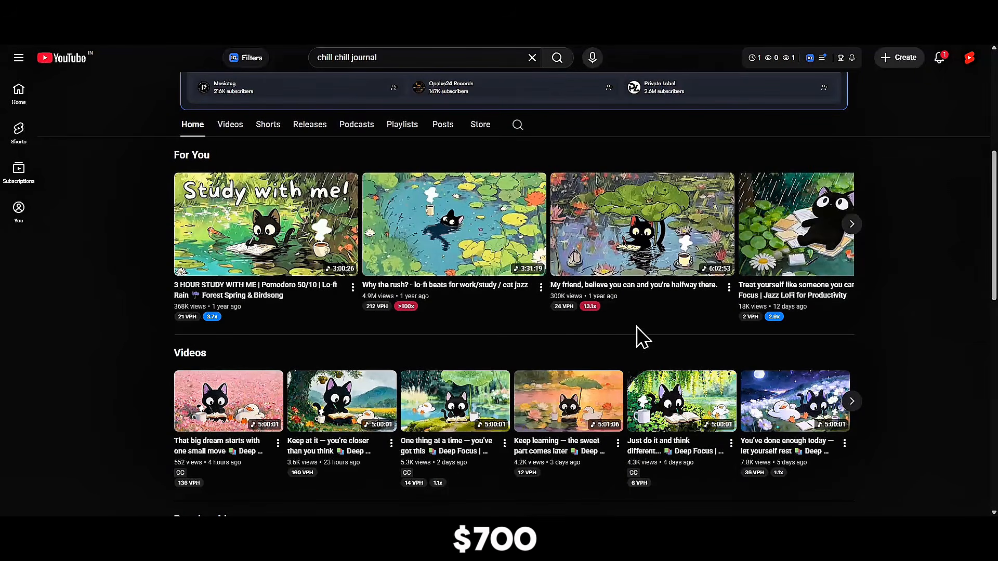
{"action": "left_click", "coordinate": [229, 136]}
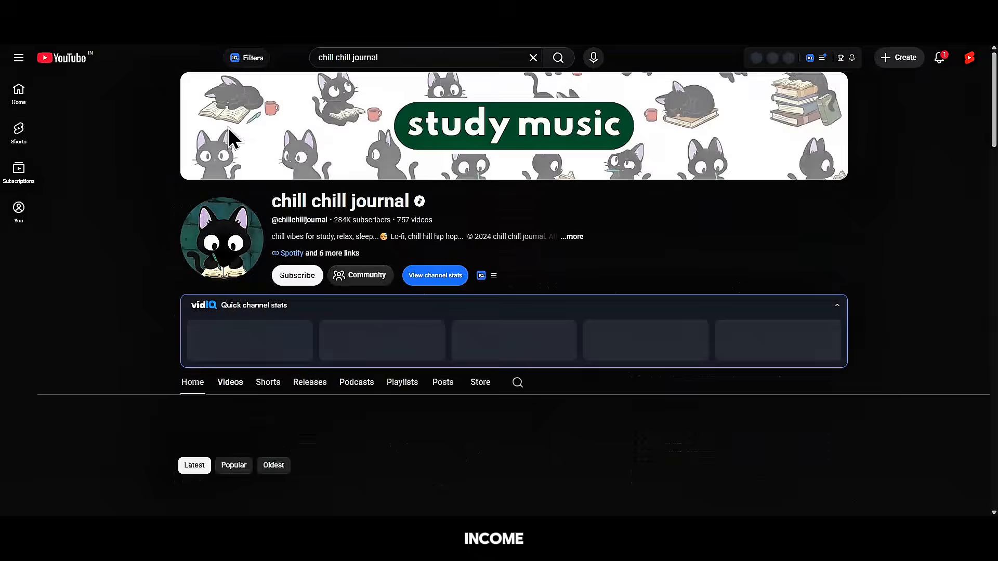
{"action": "scroll", "coordinate": [597, 300], "scroll_direction": "down", "scroll_amount": 3}
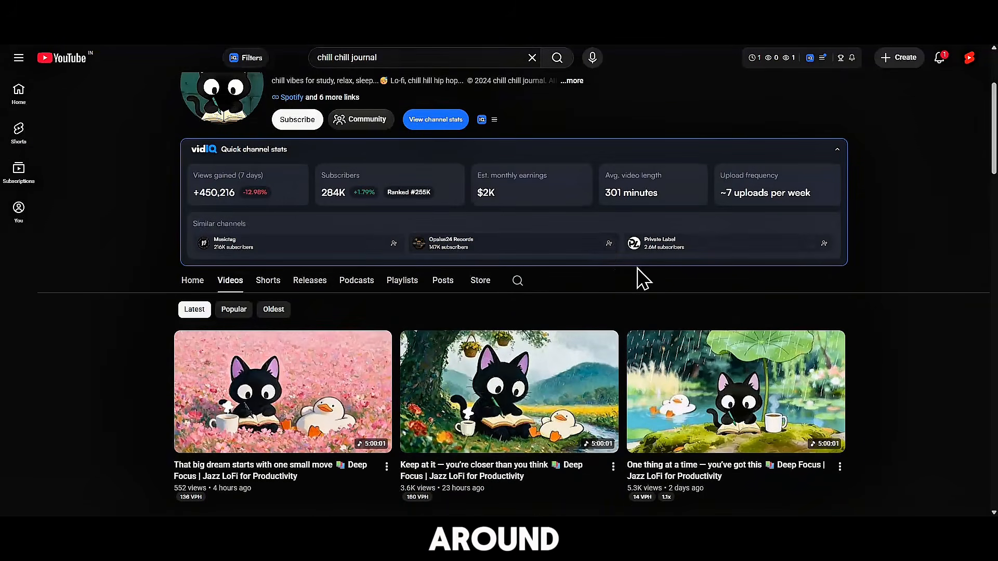
{"action": "scroll", "coordinate": [642, 276], "scroll_direction": "down", "scroll_amount": 3}
{"action": "left_click", "coordinate": [230, 157]}
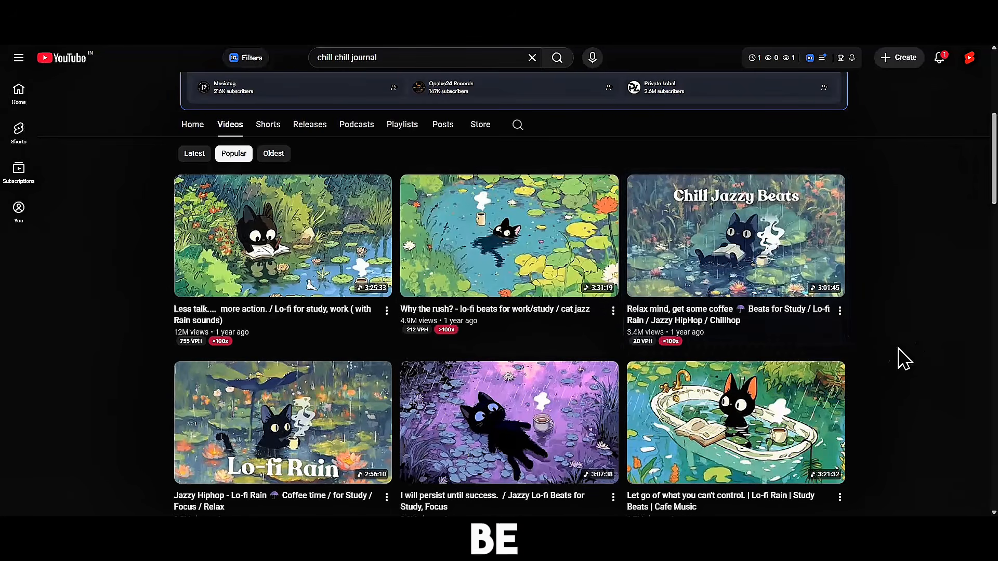
{"action": "scroll", "coordinate": [908, 348], "scroll_direction": "down", "scroll_amount": 4}
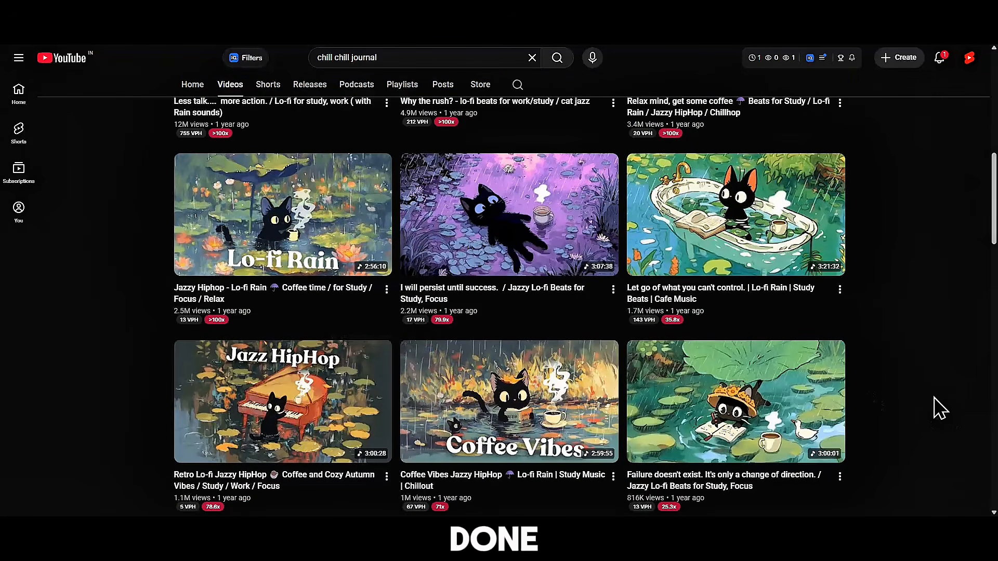
{"action": "scroll", "coordinate": [938, 407], "scroll_direction": "down", "scroll_amount": 4}
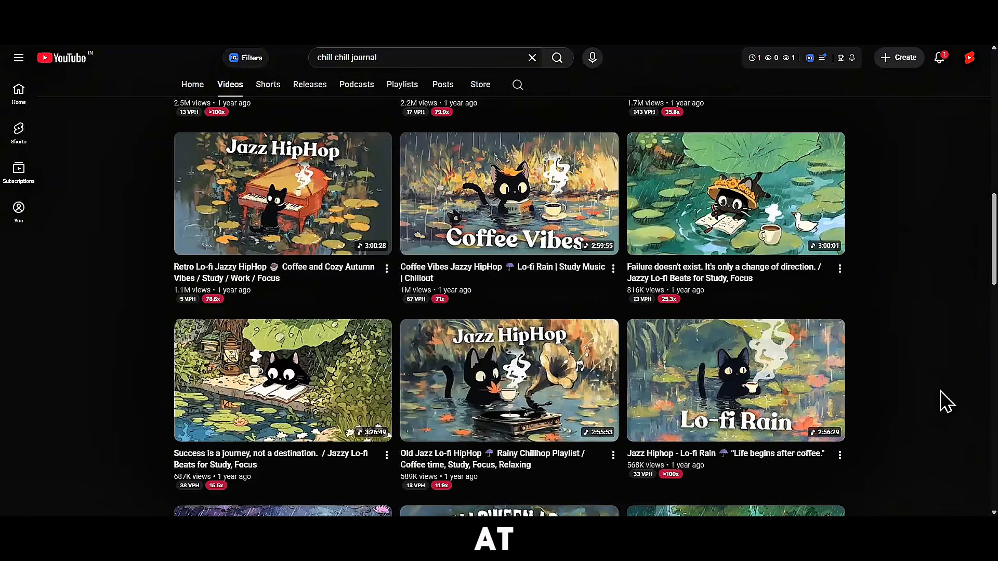
{"action": "scroll", "coordinate": [915, 334], "scroll_direction": "down", "scroll_amount": 4}
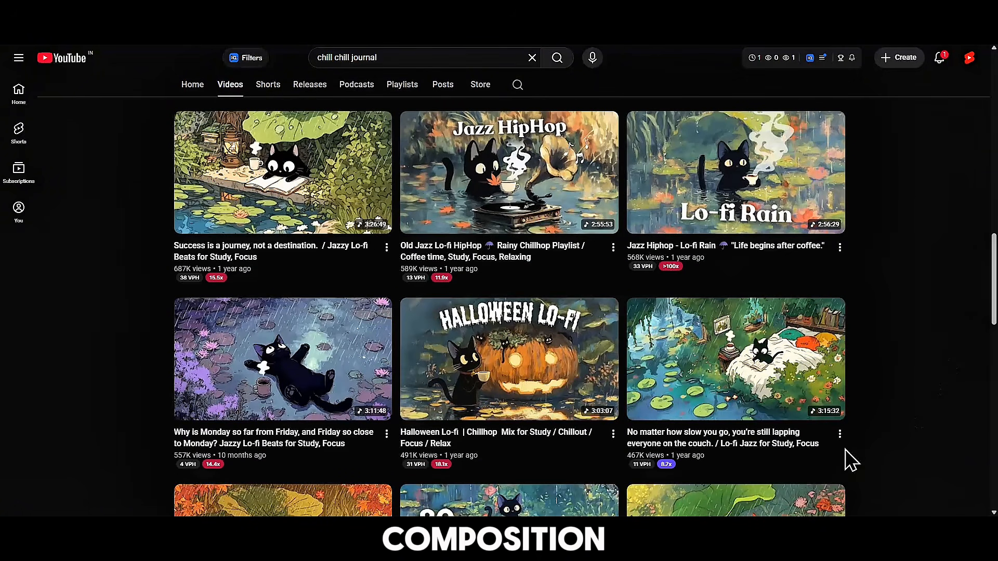
{"action": "scroll", "coordinate": [778, 359], "scroll_direction": "up", "scroll_amount": 10}
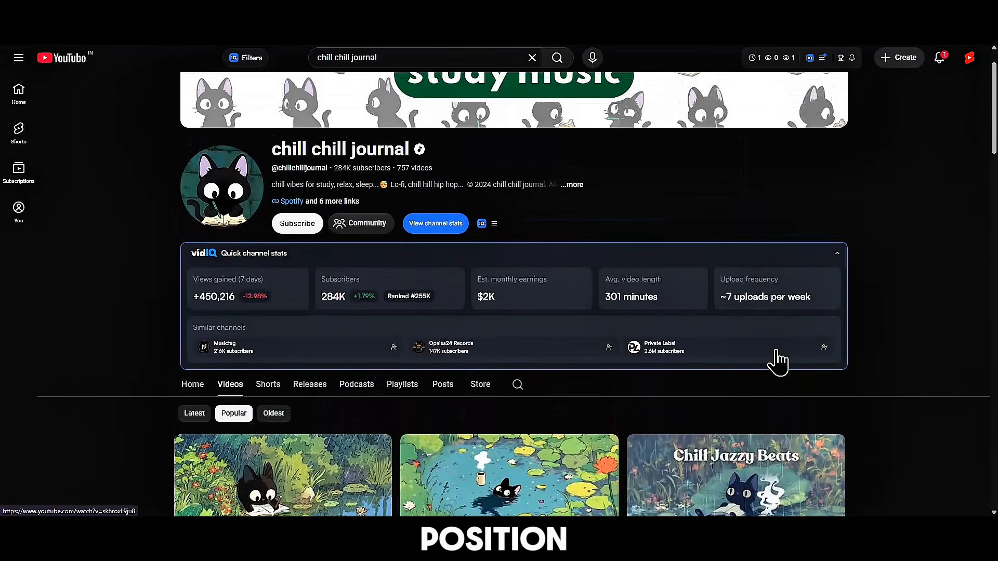
Sort the channel's videos by latest and open the newest one.
{"action": "left_click", "coordinate": [201, 421]}
{"action": "scroll", "coordinate": [452, 408], "scroll_direction": "down", "scroll_amount": 5}
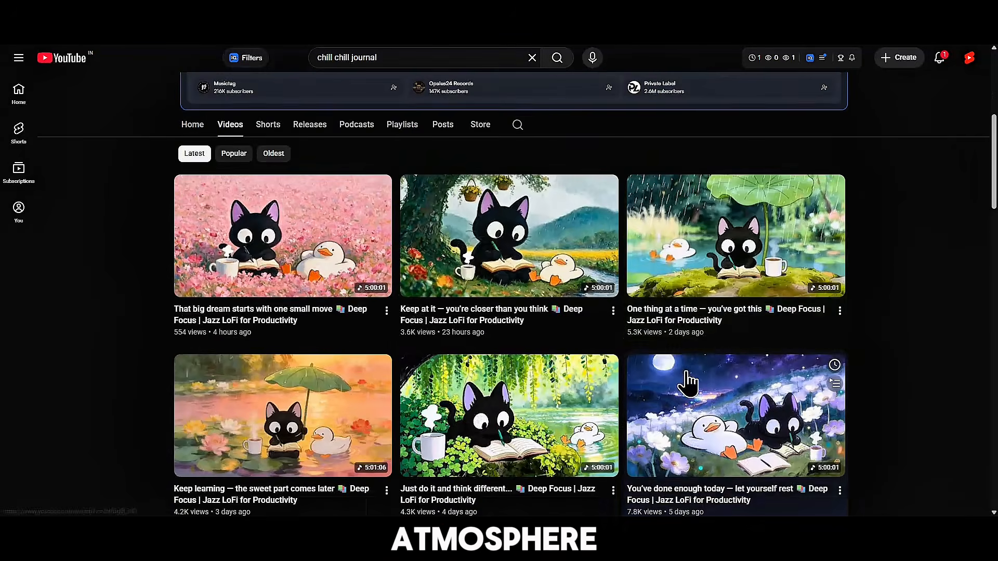
{"action": "left_click", "coordinate": [334, 240]}
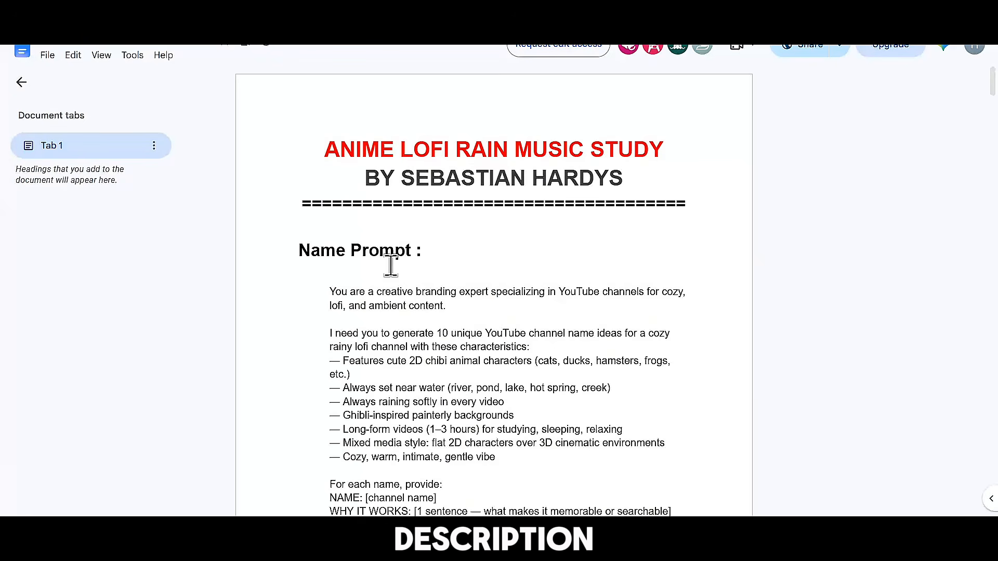
In the Google Docs prompt document, copy the full Name Prompt text, including the top 3 recommendation and logo potential sections.
{"action": "scroll", "coordinate": [467, 283], "scroll_direction": "down", "scroll_amount": 3}
{"action": "left_click_drag", "start_coordinate": [307, 119], "coordinate": [681, 365]}
{"action": "scroll", "coordinate": [654, 448], "scroll_direction": "down", "scroll_amount": 9}
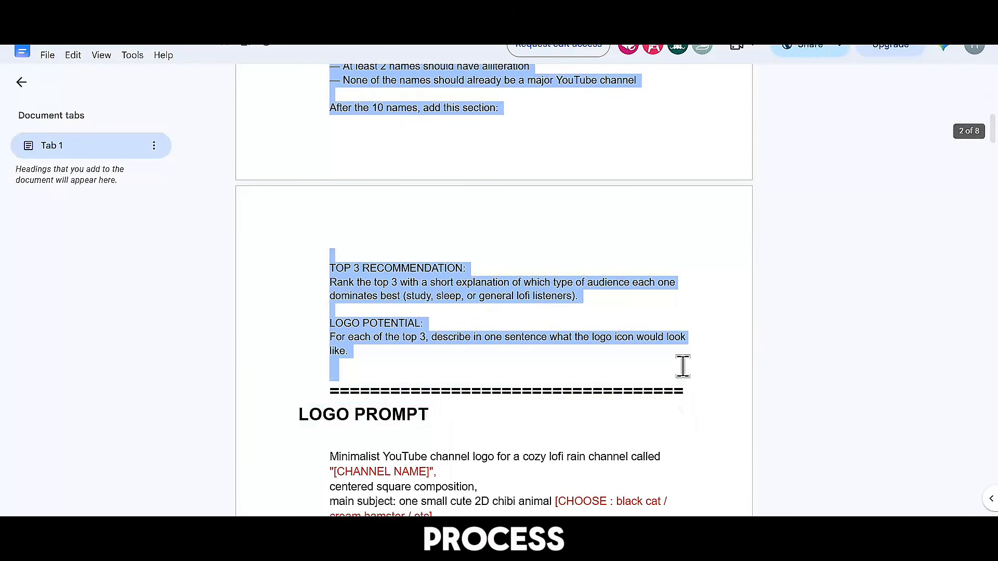
{"action": "right_click", "coordinate": [404, 289]}
{"action": "left_click", "coordinate": [442, 298]}
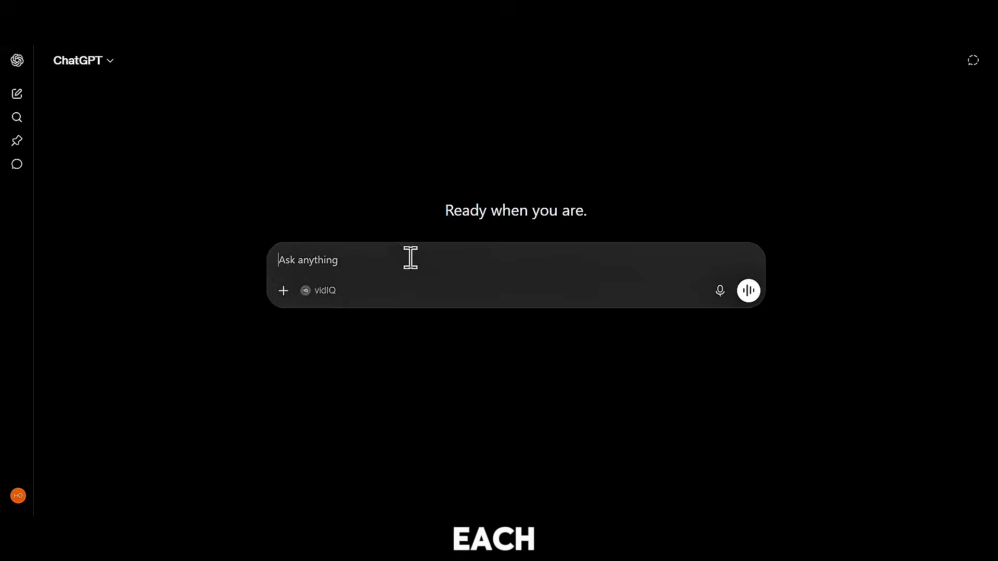
Switch to ChatGPT, submit the copied name prompt and review the suggested channel names.
{"action": "right_click", "coordinate": [410, 258]}
{"action": "left_click", "coordinate": [461, 378]}
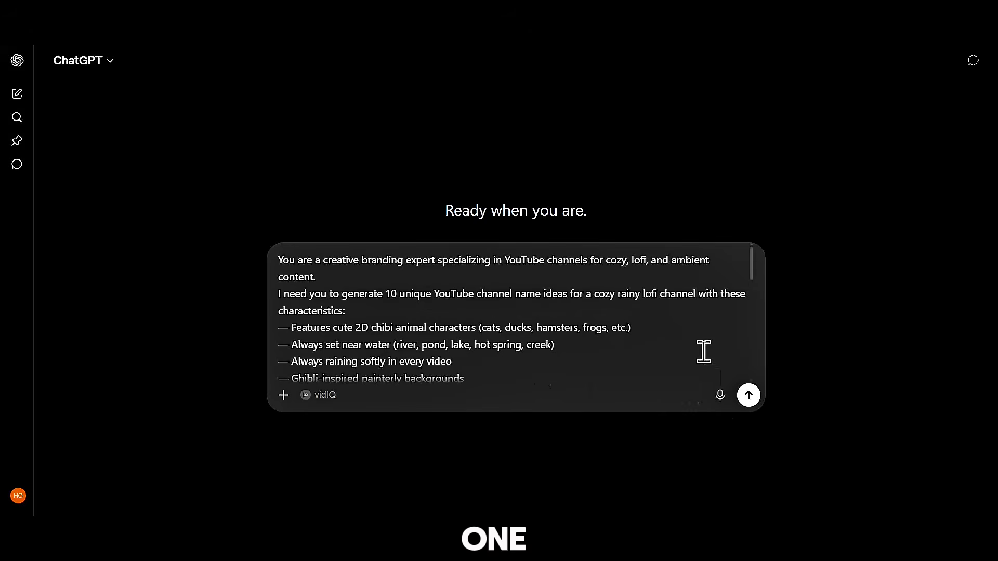
{"action": "left_click", "coordinate": [749, 395]}
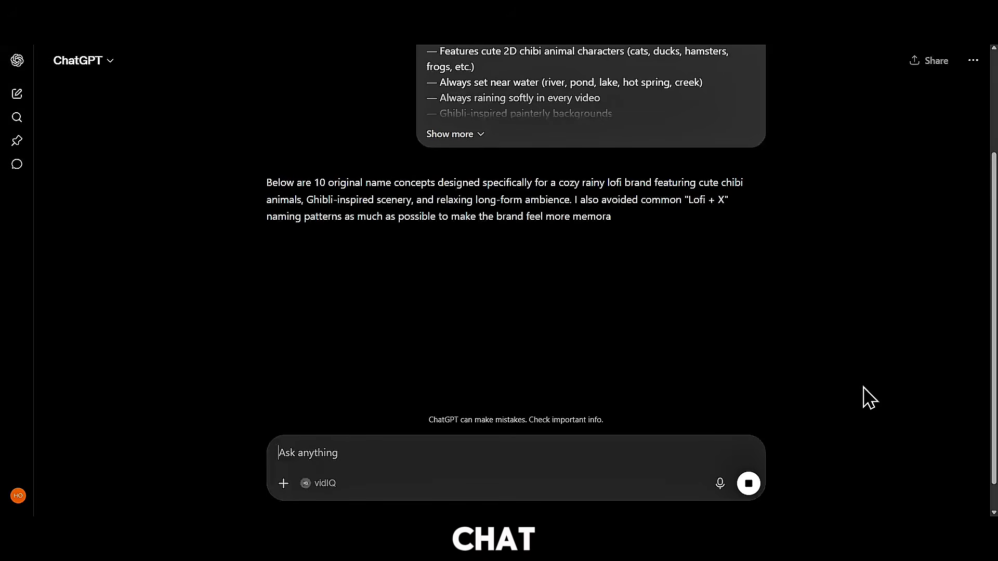
{"action": "scroll", "coordinate": [816, 373], "scroll_direction": "down", "scroll_amount": 3}
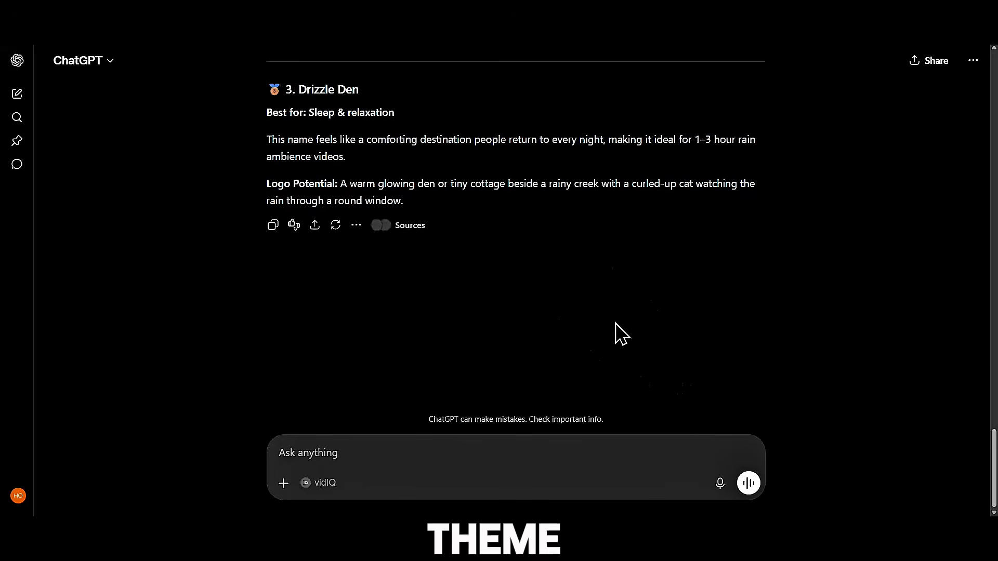
{"action": "scroll", "coordinate": [448, 234], "scroll_direction": "up", "scroll_amount": 20}
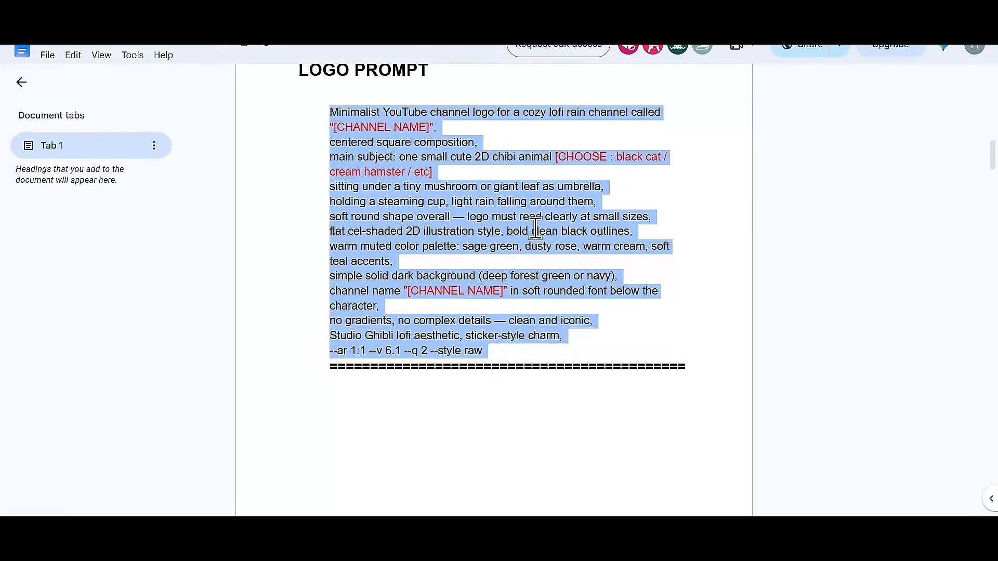
Copy the logo prompt from the Google Docs document and paste it into the ChatGPT message.
{"action": "right_click", "coordinate": [563, 229]}
{"action": "left_click", "coordinate": [568, 227]}
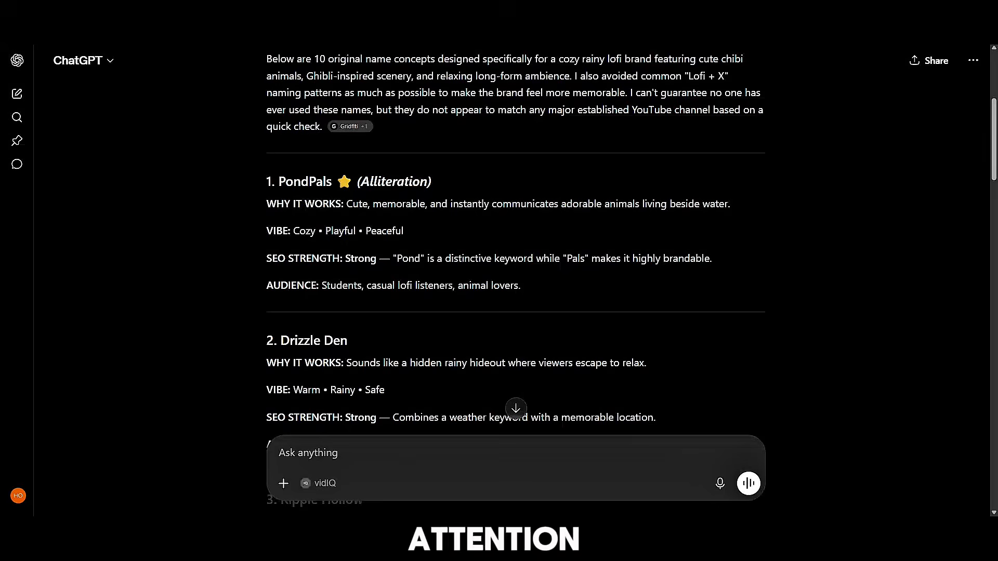
{"action": "right_click", "coordinate": [560, 458]}
{"action": "left_click", "coordinate": [598, 347]}
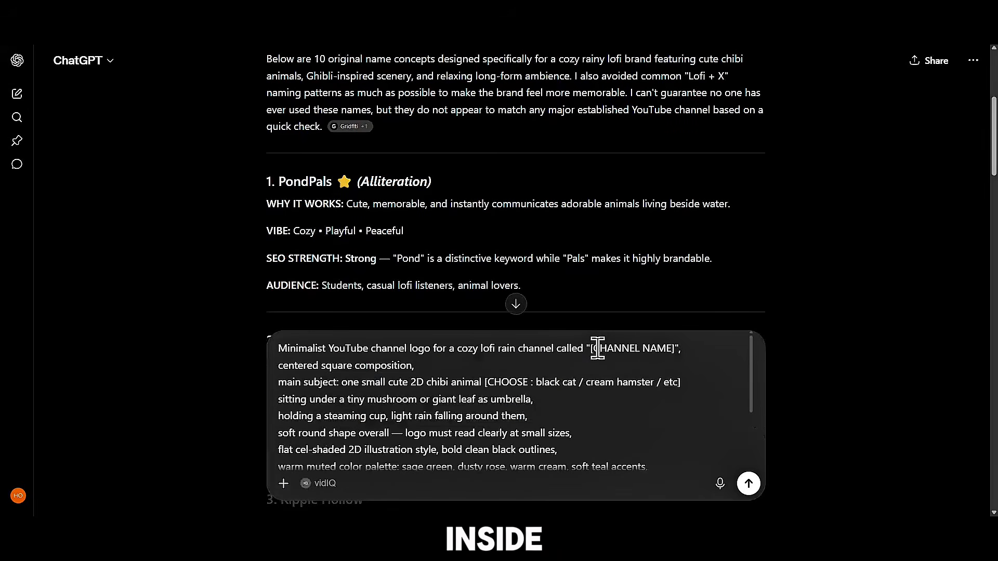
Replace both [CHANNEL NAME] placeholders in the logo prompt with the top recommended name, Ripple Hollow.
{"action": "scroll", "coordinate": [341, 210], "scroll_direction": "down", "scroll_amount": 15}
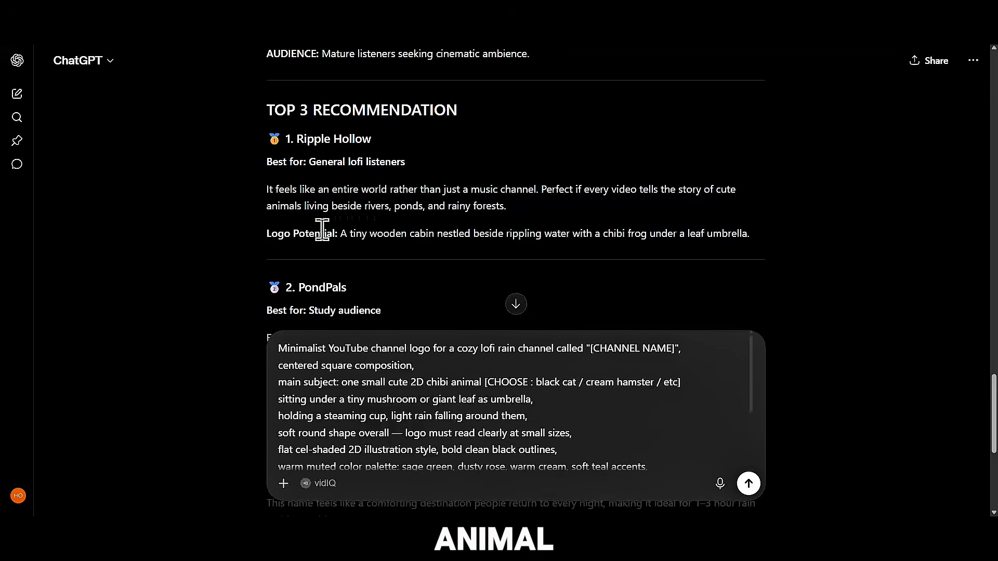
{"action": "left_click_drag", "start_coordinate": [298, 140], "coordinate": [371, 141]}
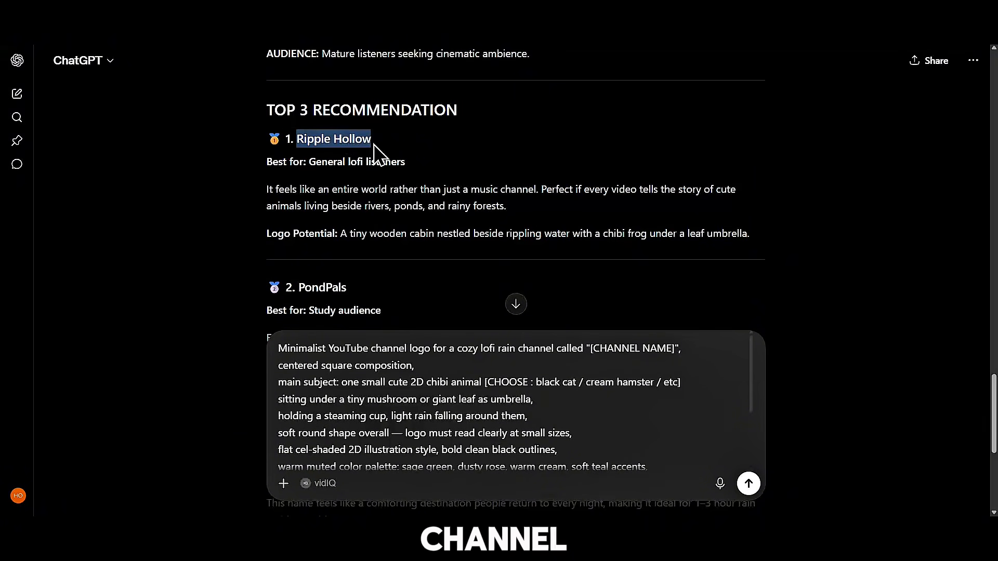
{"action": "right_click", "coordinate": [347, 135]}
{"action": "left_click", "coordinate": [375, 143]}
{"action": "left_click_drag", "start_coordinate": [591, 348], "coordinate": [675, 345]}
{"action": "key", "text": "ctrl+v"}
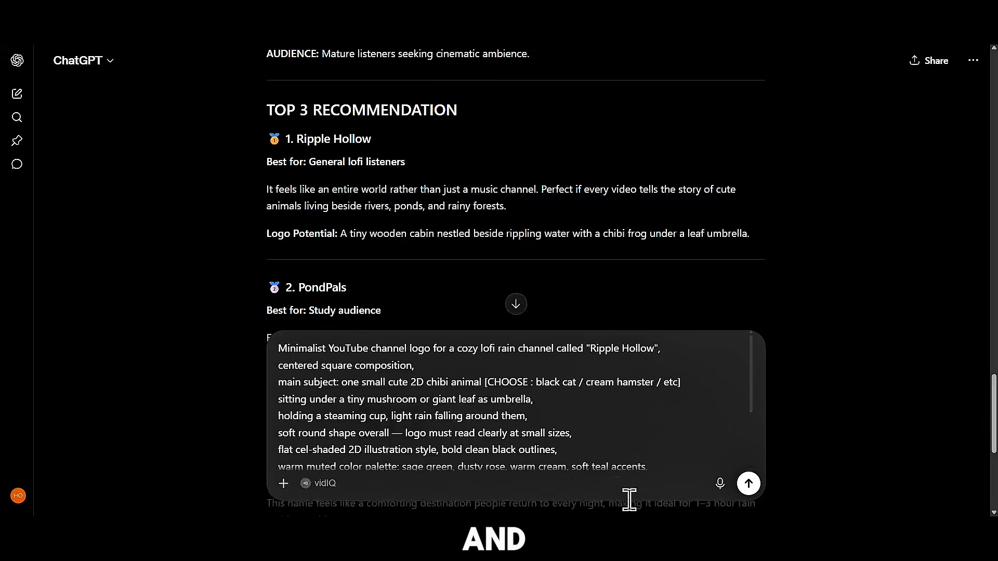
{"action": "scroll", "coordinate": [416, 403], "scroll_direction": "down", "scroll_amount": 3}
{"action": "left_click_drag", "start_coordinate": [350, 404], "coordinate": [434, 408]}
{"action": "key", "text": "ctrl+v"}
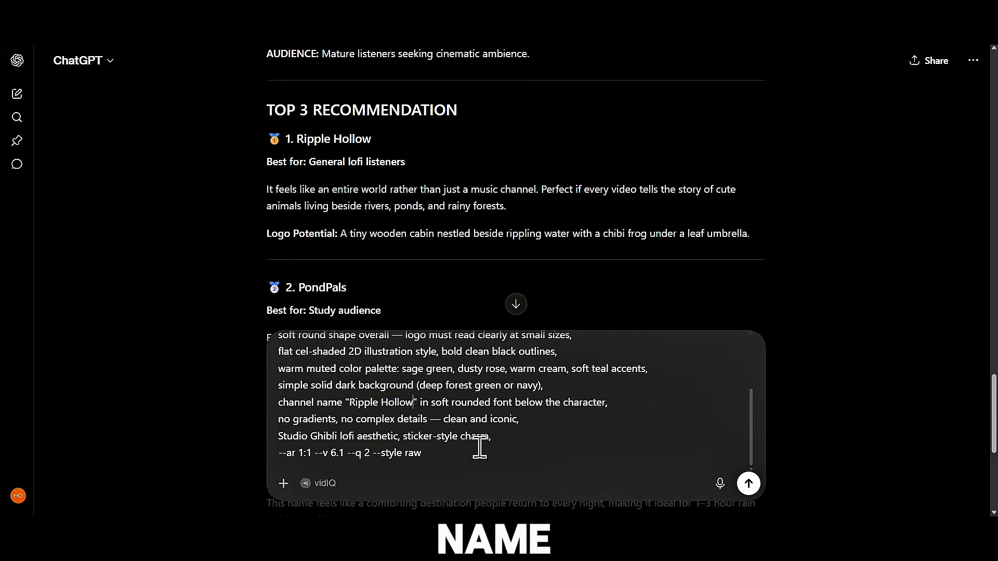
Replace the animal options in the logo prompt's main subject line with panda and remove the CHOOSE label.
{"action": "scroll", "coordinate": [583, 412], "scroll_direction": "up", "scroll_amount": 3}
{"action": "left_click_drag", "start_coordinate": [538, 382], "coordinate": [672, 385]}
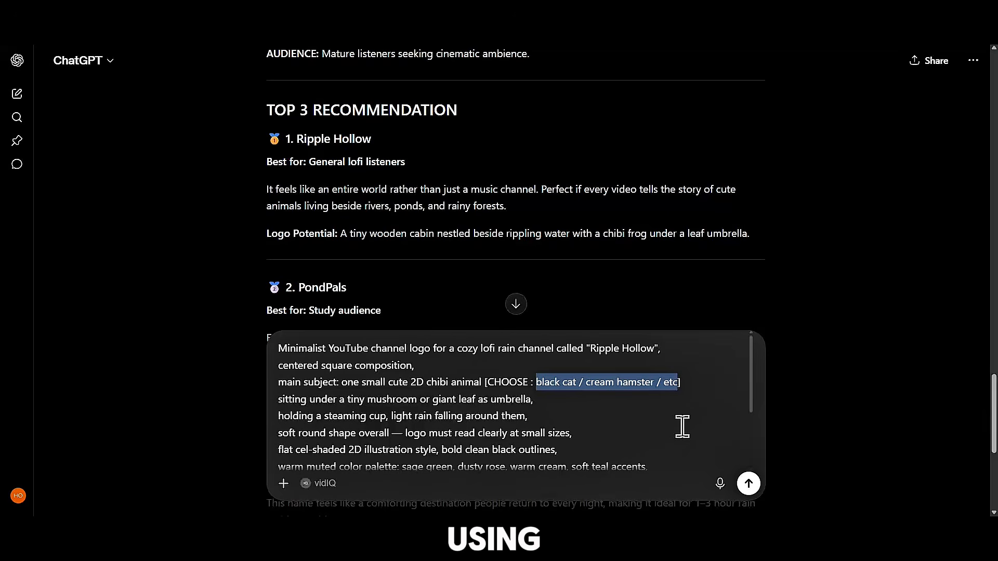
{"action": "type", "text": "panda"}
{"action": "key", "text": "Left"}
{"action": "key", "text": "Left"}
{"action": "key", "text": "Left"}
{"action": "key", "text": "Left"}
{"action": "key", "text": "Left"}
{"action": "key", "text": "BackSpace"}
{"action": "key", "text": "BackSpace"}
{"action": "key", "text": "BackSpace"}
{"action": "key", "text": "BackSpace"}
{"action": "key", "text": "BackSpace"}
{"action": "key", "text": "BackSpace"}
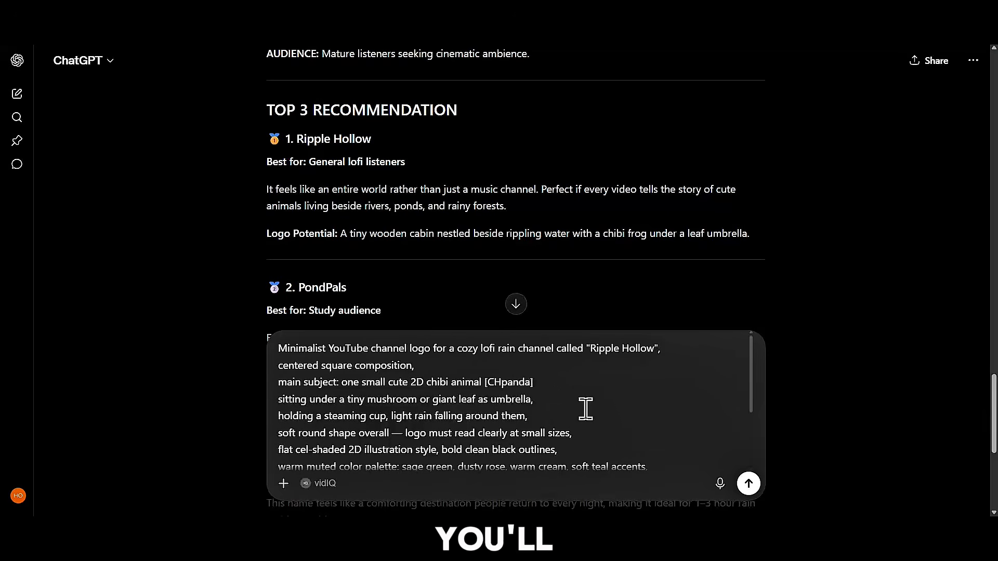
Submit the logo prompt and view the generated Ripple Hollow logo at full size.
{"action": "left_click", "coordinate": [749, 484]}
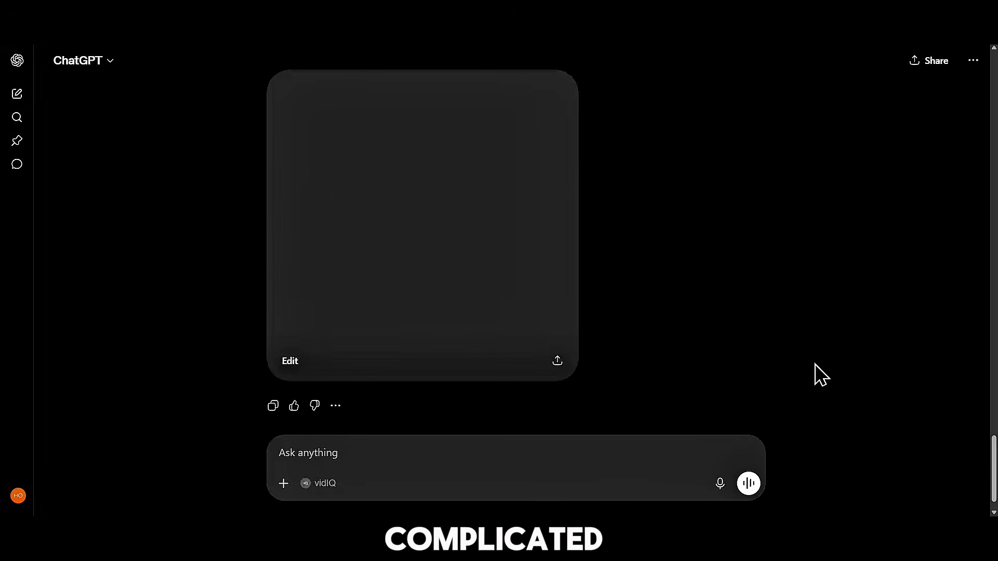
{"action": "left_click", "coordinate": [526, 215]}
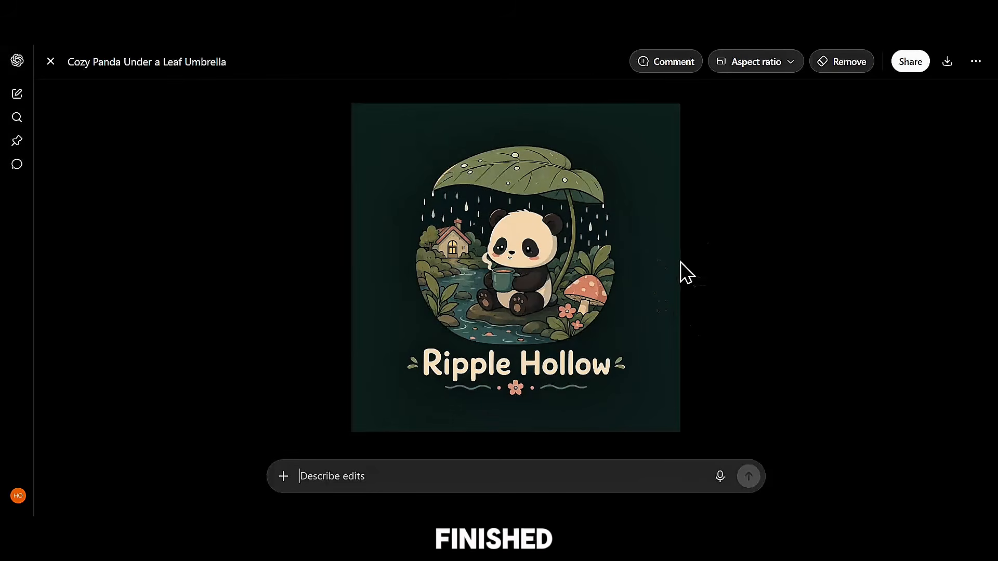
{"action": "key", "text": "Escape"}
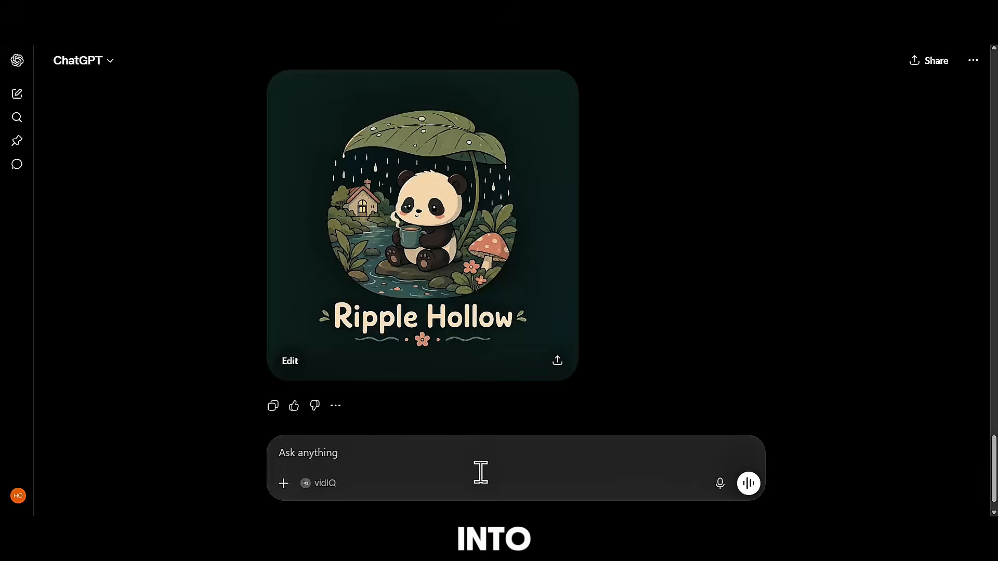
Paste the banner prompt, replace its channel name placeholders with Ripple Hollow, and submit it.
{"action": "right_click", "coordinate": [491, 455]}
{"action": "left_click", "coordinate": [497, 342]}
{"action": "left_click_drag", "start_coordinate": [579, 351], "coordinate": [665, 349]}
{"action": "key", "text": "BackSpace"}
{"action": "type", "text": "Ripple Hollow\","}
{"action": "left_click_drag", "start_coordinate": [389, 451], "coordinate": [476, 450]}
{"action": "type", "text": "Ripple Hollow"}
{"action": "key", "text": "Return"}
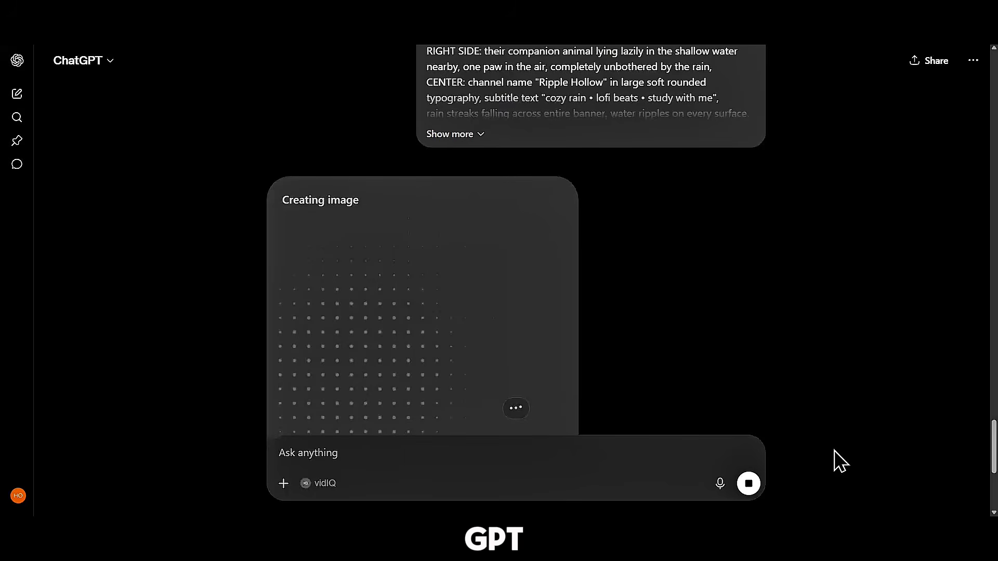
View the generated Ripple Hollow banner at full size, download it and close the image view.
{"action": "left_click", "coordinate": [543, 174]}
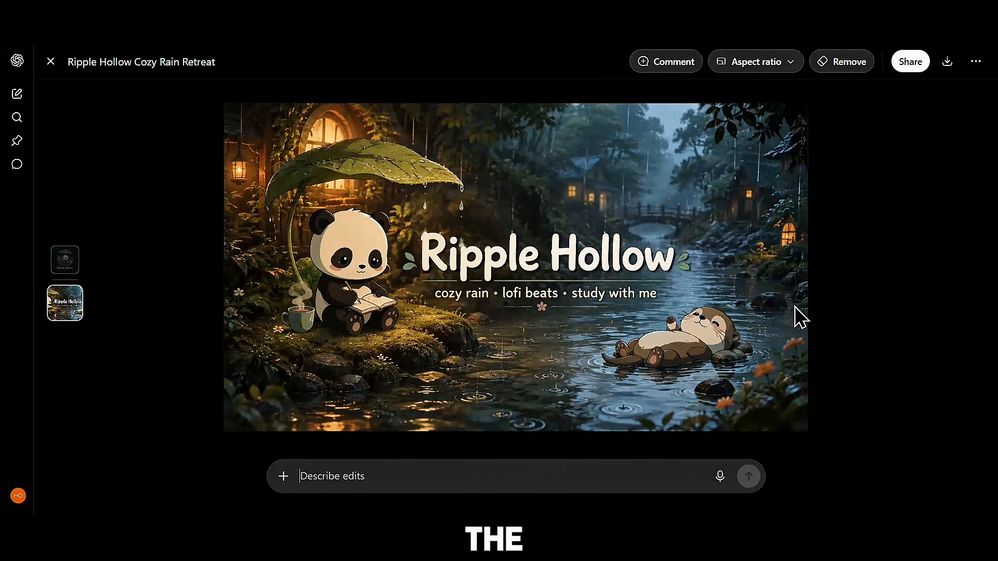
{"action": "left_click", "coordinate": [948, 61]}
{"action": "left_click", "coordinate": [51, 61]}
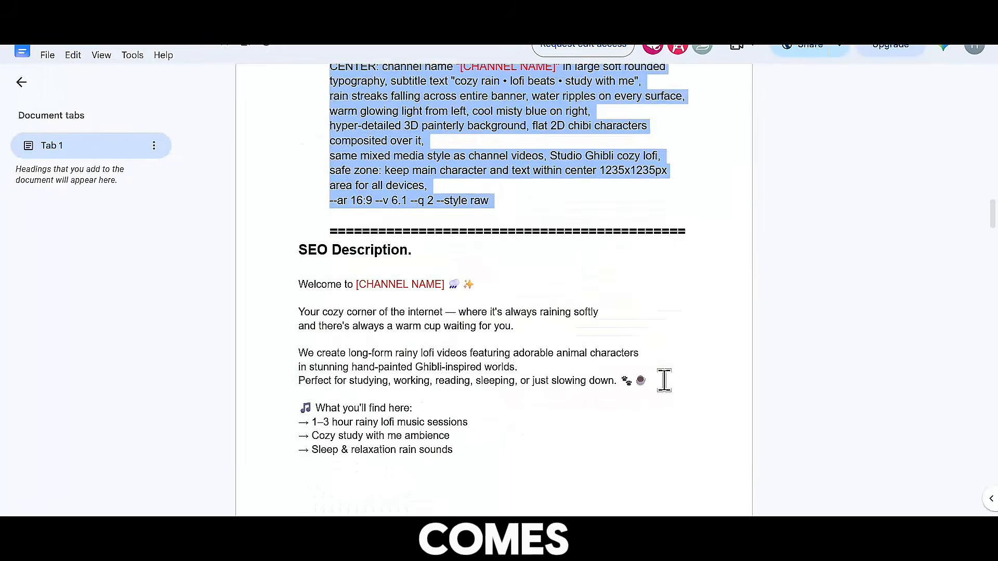
Copy the whole SEO Description section, including its hashtags, from the Google Docs document.
{"action": "scroll", "coordinate": [662, 379], "scroll_direction": "down", "scroll_amount": 2}
{"action": "left_click_drag", "start_coordinate": [299, 233], "coordinate": [624, 126]}
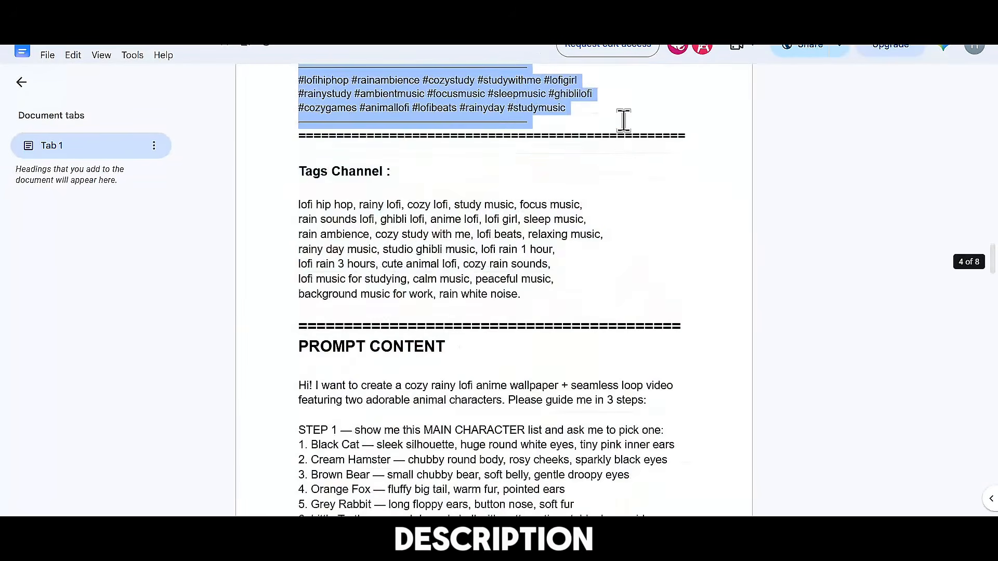
{"action": "scroll", "coordinate": [601, 205], "scroll_direction": "up", "scroll_amount": 6}
{"action": "right_click", "coordinate": [367, 152]}
{"action": "left_click", "coordinate": [407, 167]}
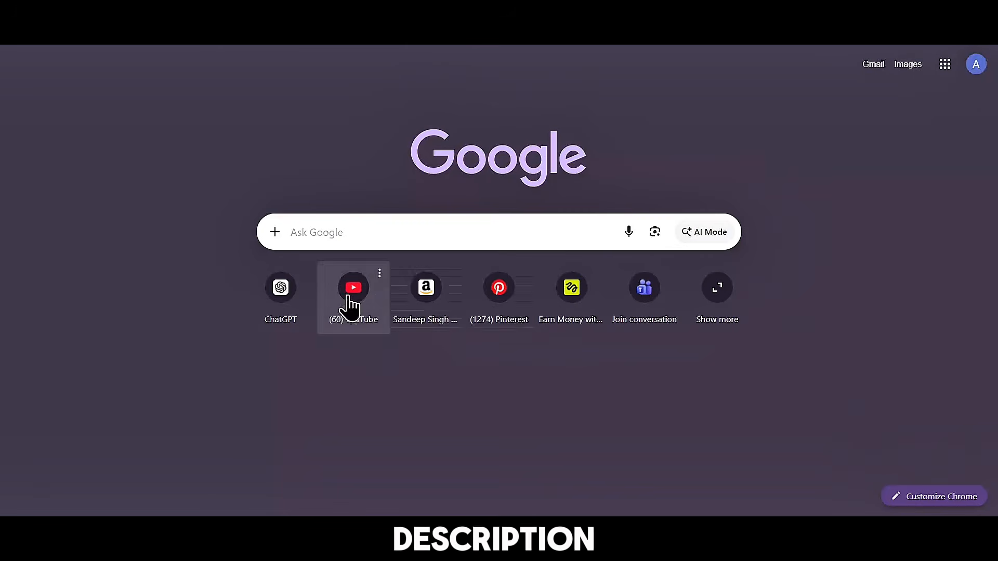
Open YouTube and go to the channel customization page in YouTube Studio.
{"action": "left_click", "coordinate": [347, 302]}
{"action": "left_click", "coordinate": [971, 73]}
{"action": "left_click", "coordinate": [910, 216]}
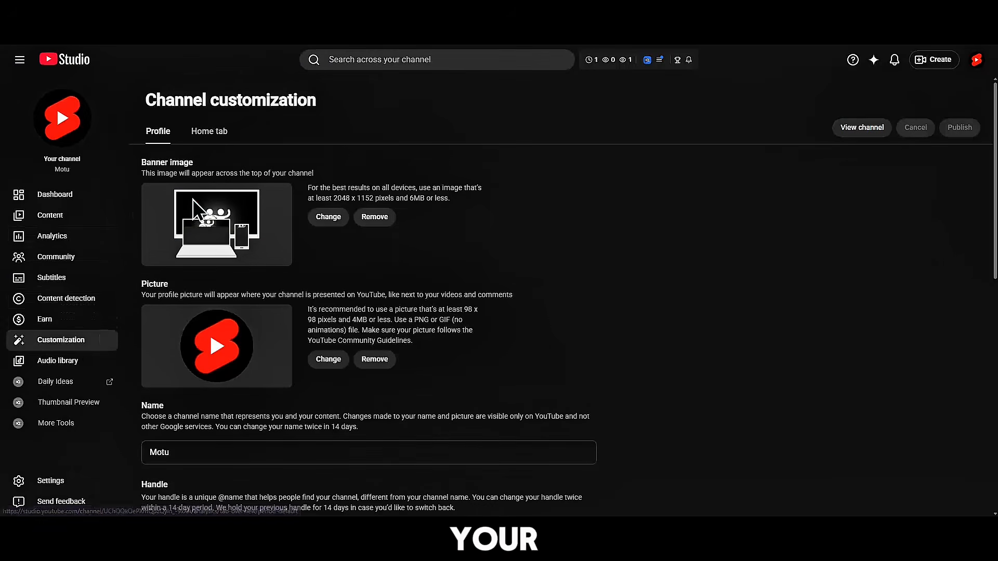
Replace the channel's banner image and profile picture with the Ripple Hollow banner and logo.
{"action": "left_click", "coordinate": [327, 218]}
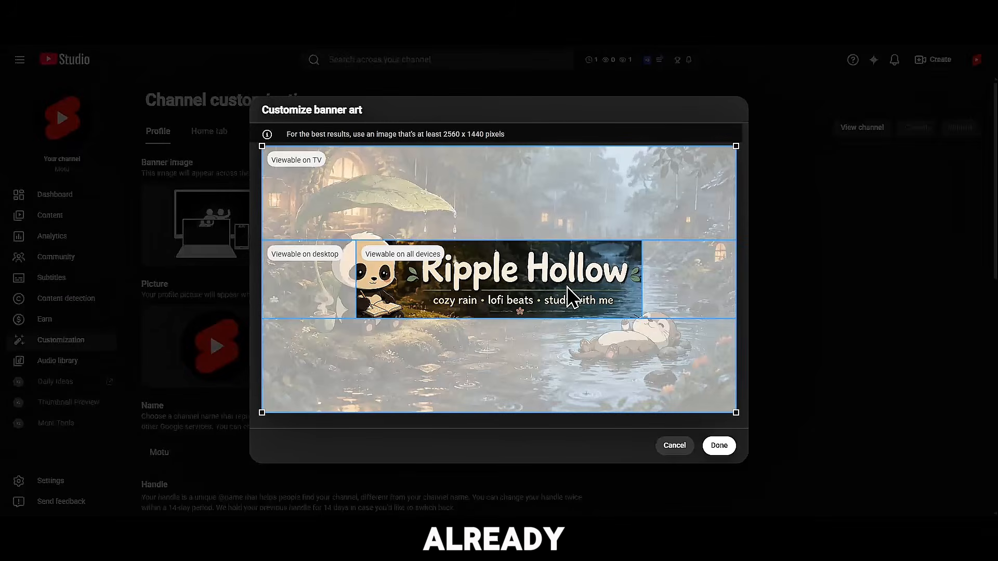
{"action": "left_click", "coordinate": [720, 445]}
{"action": "left_click", "coordinate": [321, 363]}
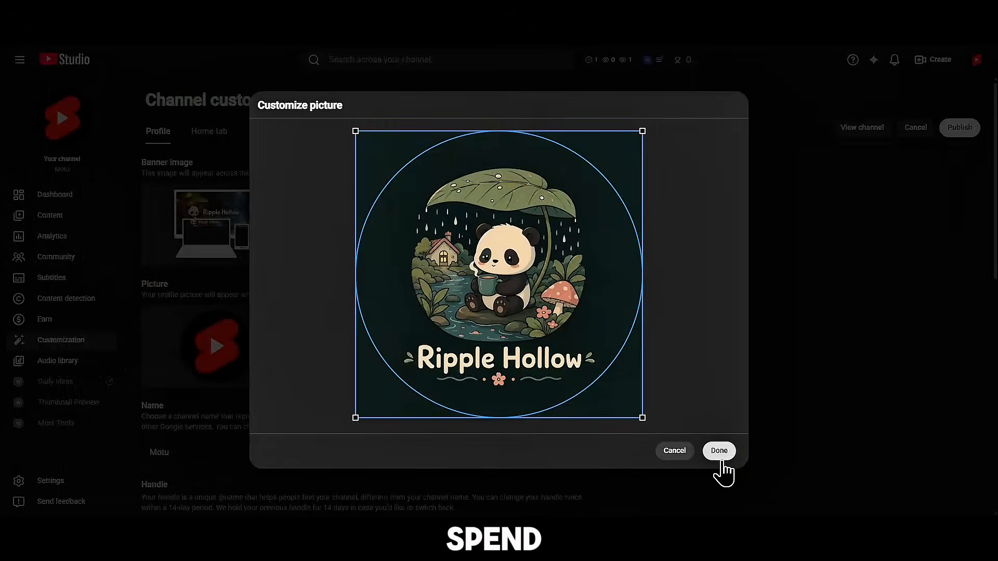
{"action": "left_click", "coordinate": [719, 451]}
{"action": "scroll", "coordinate": [557, 423], "scroll_direction": "down", "scroll_amount": 5}
{"action": "left_click_drag", "start_coordinate": [172, 192], "coordinate": [125, 194]}
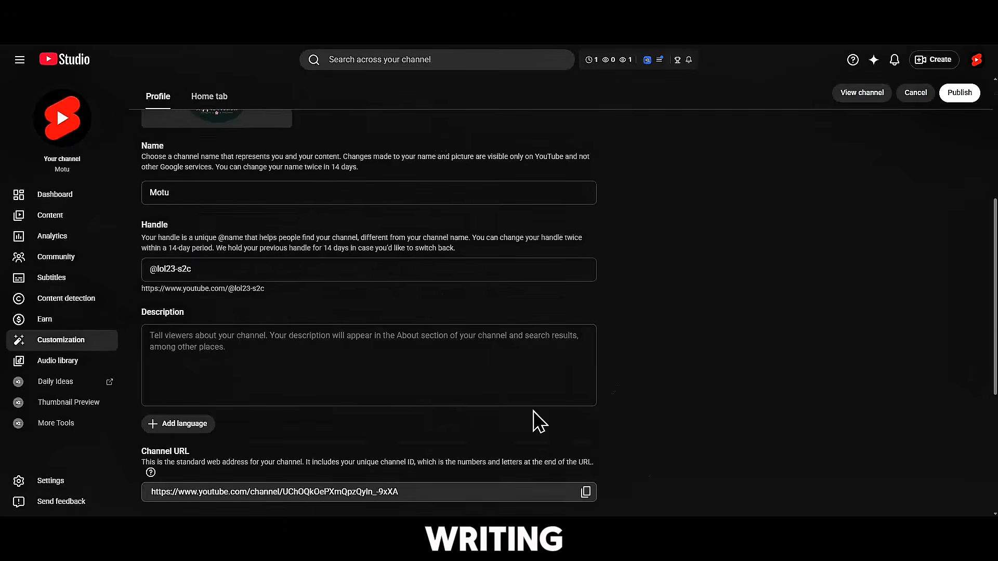
{"action": "type", "text": "Ripple Hollow"}
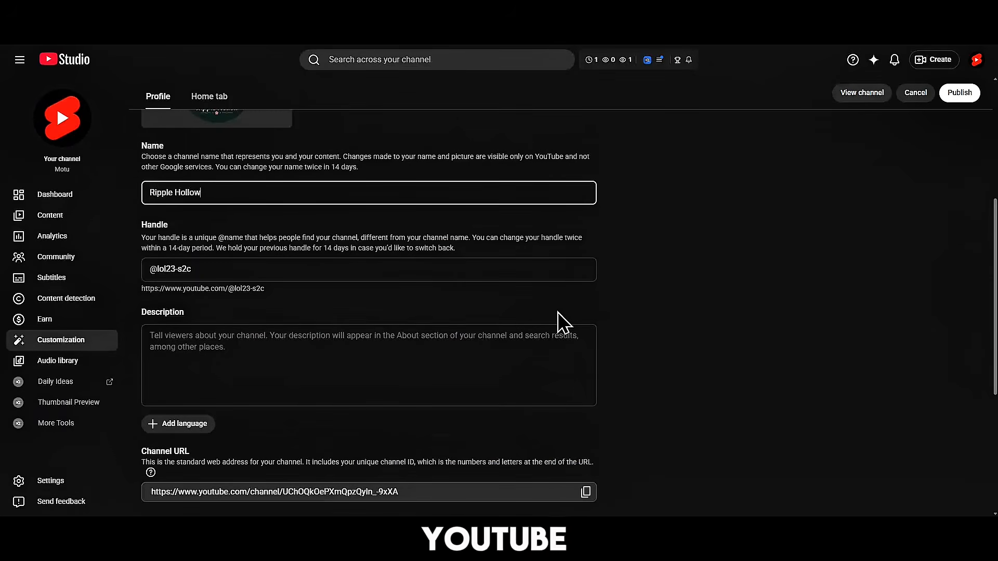
{"action": "scroll", "coordinate": [200, 269], "scroll_direction": "up", "scroll_amount": 1}
{"action": "left_click_drag", "start_coordinate": [191, 321], "coordinate": [158, 320]}
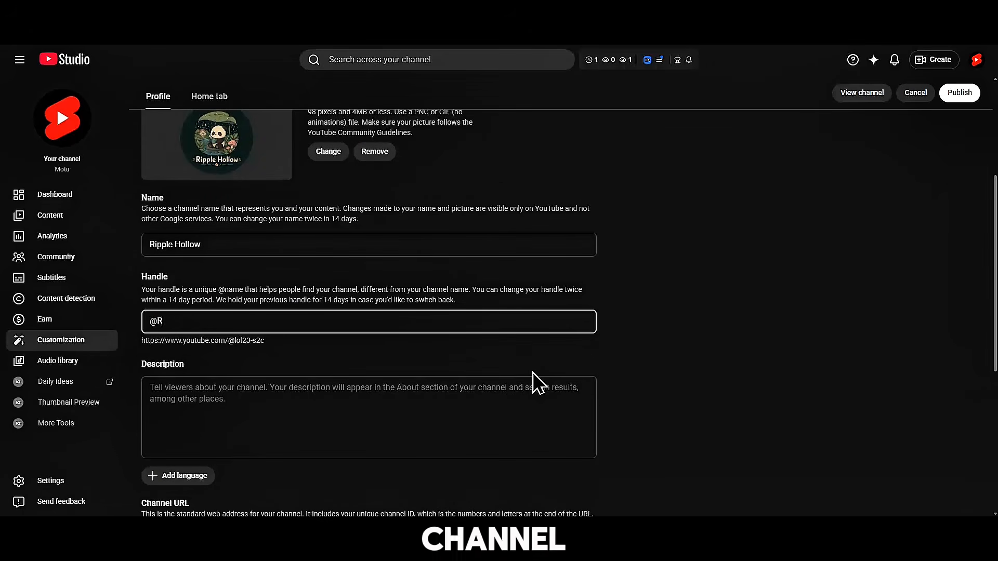
{"action": "type", "text": "Ripple"}
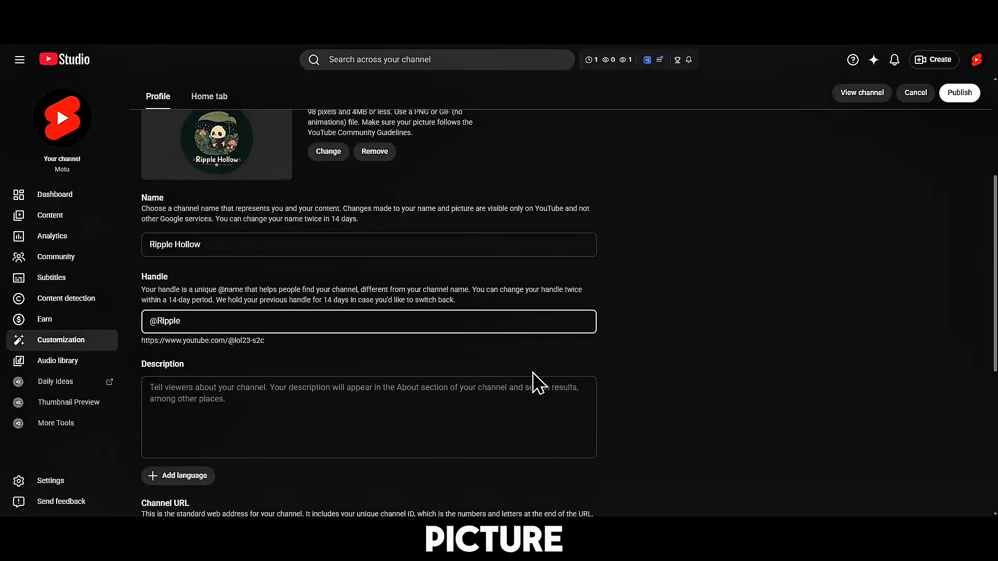
Paste the copied SEO description into the channel description and replace its channel name placeholder with RippleHollow.
{"action": "scroll", "coordinate": [462, 386], "scroll_direction": "down", "scroll_amount": 3}
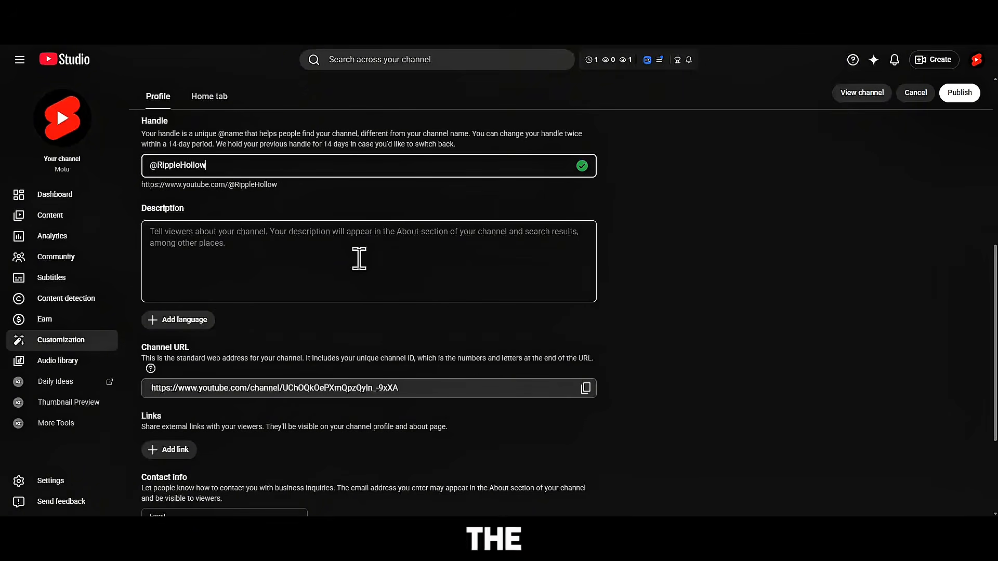
{"action": "right_click", "coordinate": [358, 266]}
{"action": "left_click", "coordinate": [374, 393]}
{"action": "double_click", "coordinate": [181, 165]}
{"action": "right_click", "coordinate": [182, 171]}
{"action": "left_click", "coordinate": [213, 244]}
{"action": "left_click_drag", "start_coordinate": [201, 232], "coordinate": [267, 232]}
{"action": "key", "text": "BackSpace"}
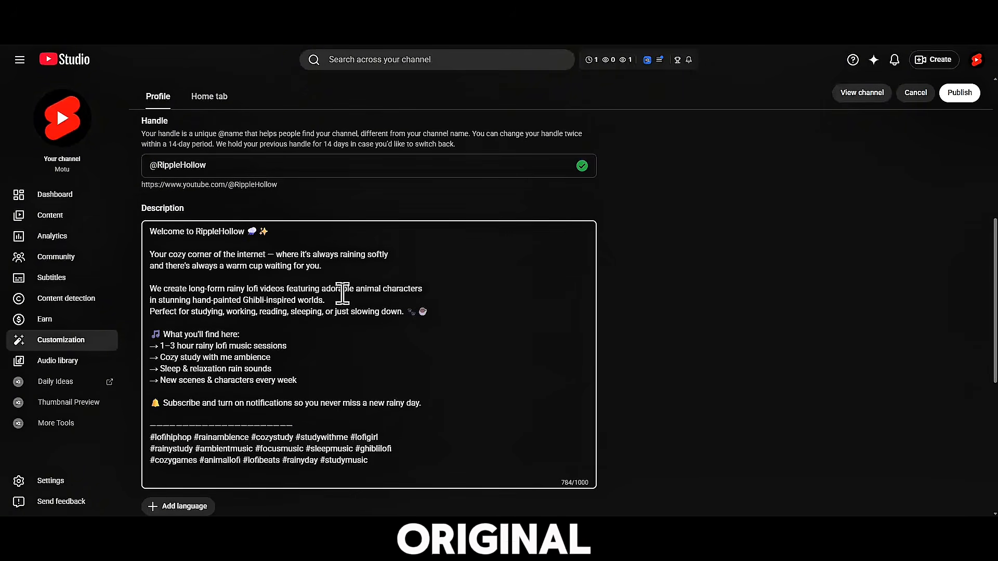
Open the channel's basic info in the YouTube Studio settings.
{"action": "scroll", "coordinate": [584, 375], "scroll_direction": "down", "scroll_amount": 1}
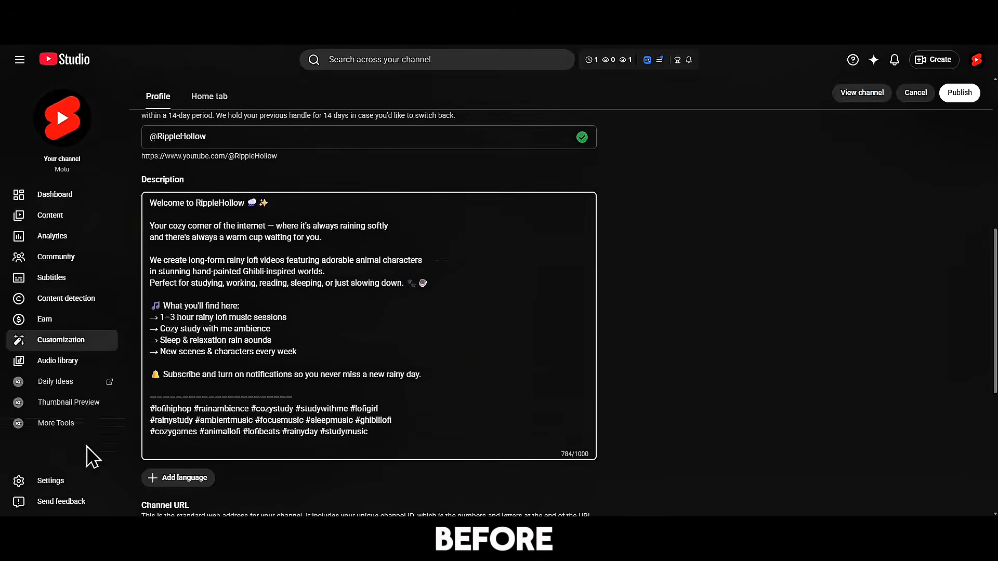
{"action": "left_click", "coordinate": [51, 481]}
{"action": "left_click", "coordinate": [329, 197]}
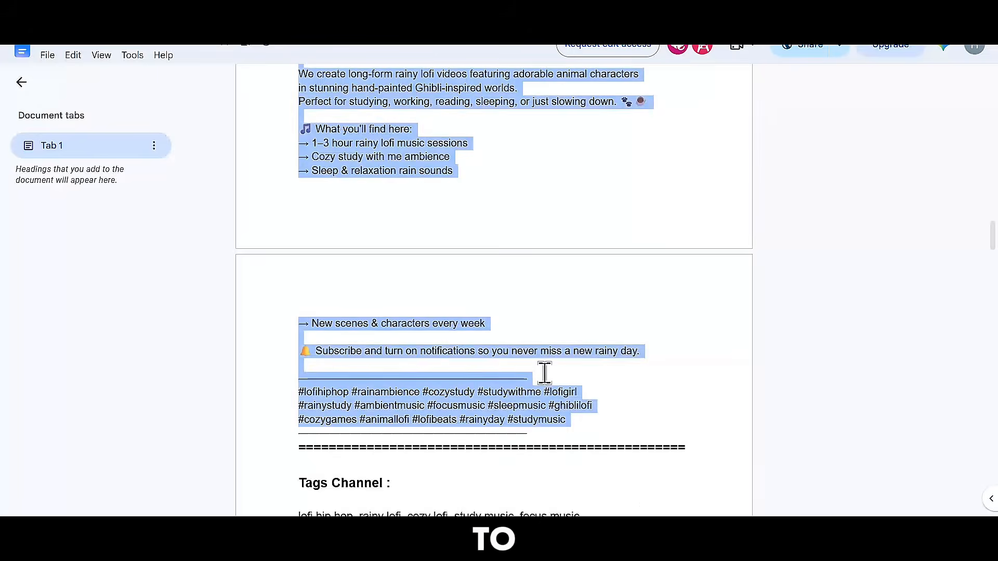
Switch to the Google Docs document and copy the complete keyword list under Tags Channel.
{"action": "scroll", "coordinate": [542, 375], "scroll_direction": "down", "scroll_amount": 1}
{"action": "left_click_drag", "start_coordinate": [301, 206], "coordinate": [516, 280]}
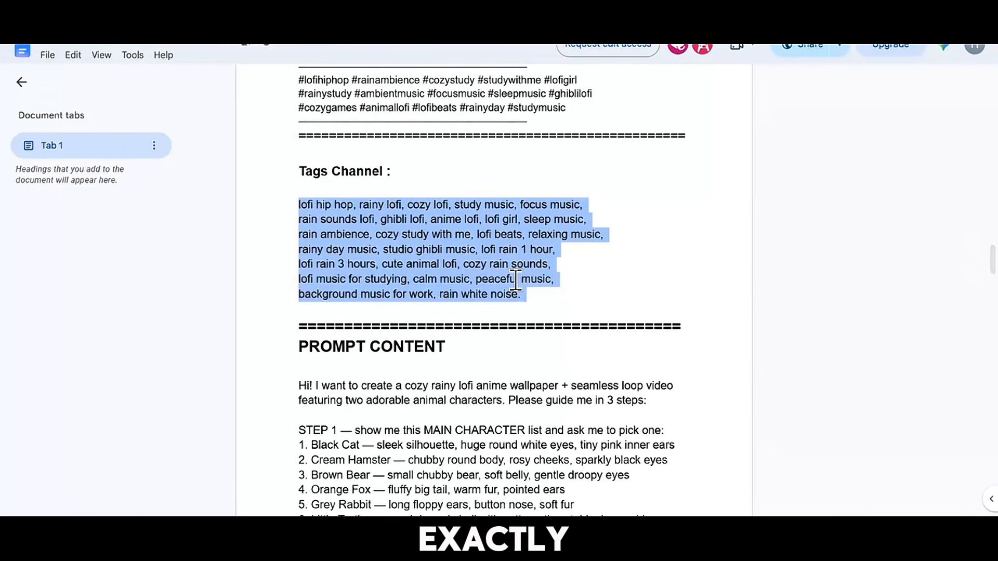
{"action": "right_click", "coordinate": [516, 281]}
{"action": "left_click", "coordinate": [543, 285]}
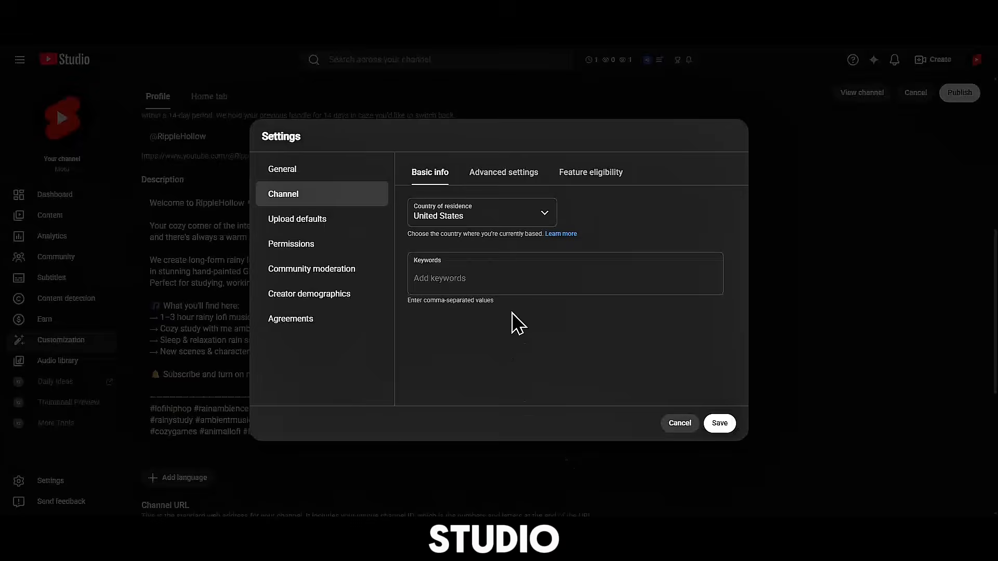
Paste and save the copied tags as the channel keywords in YouTube Studio, and publish the channel customization changes.
{"action": "left_click", "coordinate": [526, 278]}
{"action": "right_click", "coordinate": [580, 281]}
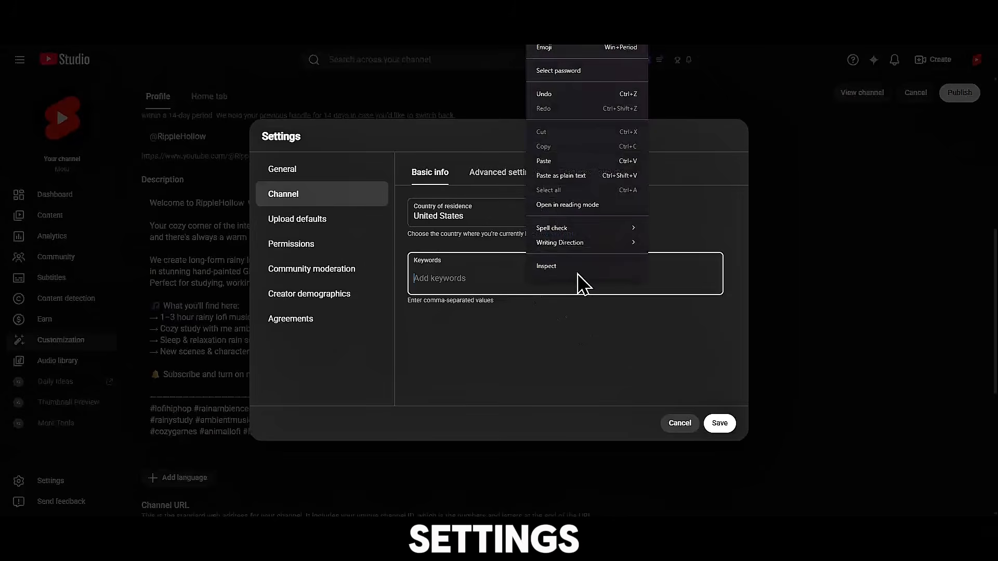
{"action": "left_click", "coordinate": [581, 162]}
{"action": "left_click", "coordinate": [722, 426]}
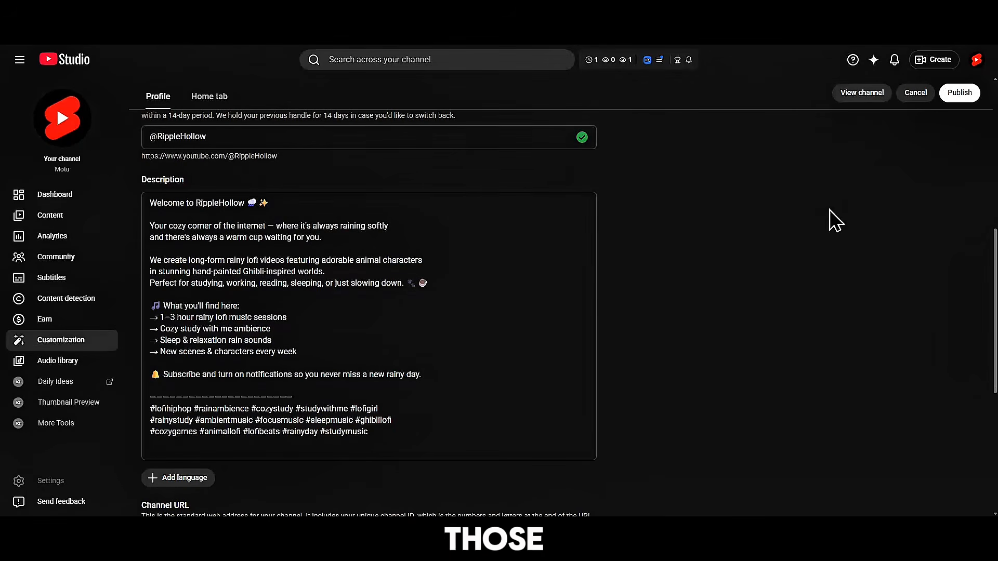
{"action": "left_click", "coordinate": [959, 93]}
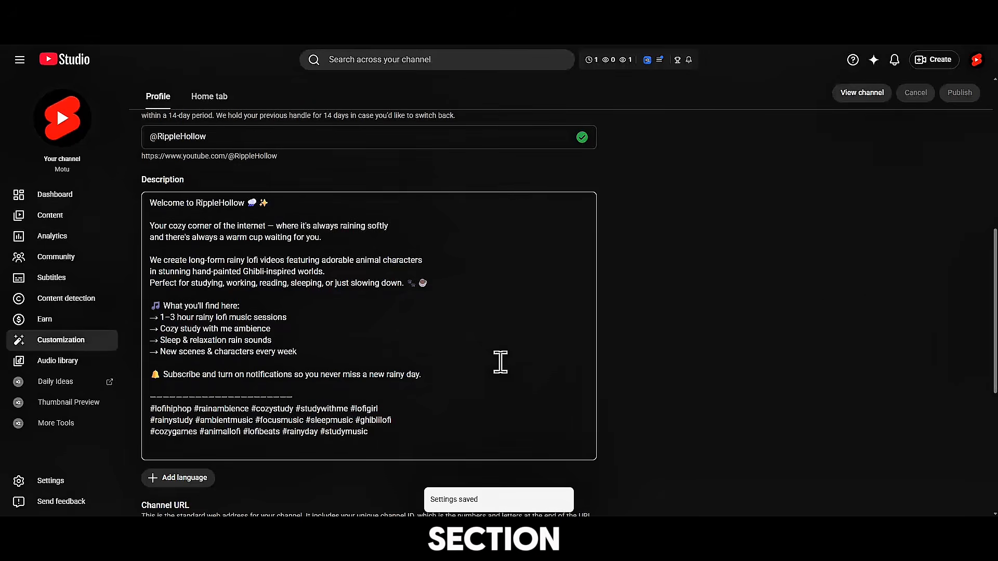
{"action": "scroll", "coordinate": [500, 363], "scroll_direction": "up", "scroll_amount": 8}
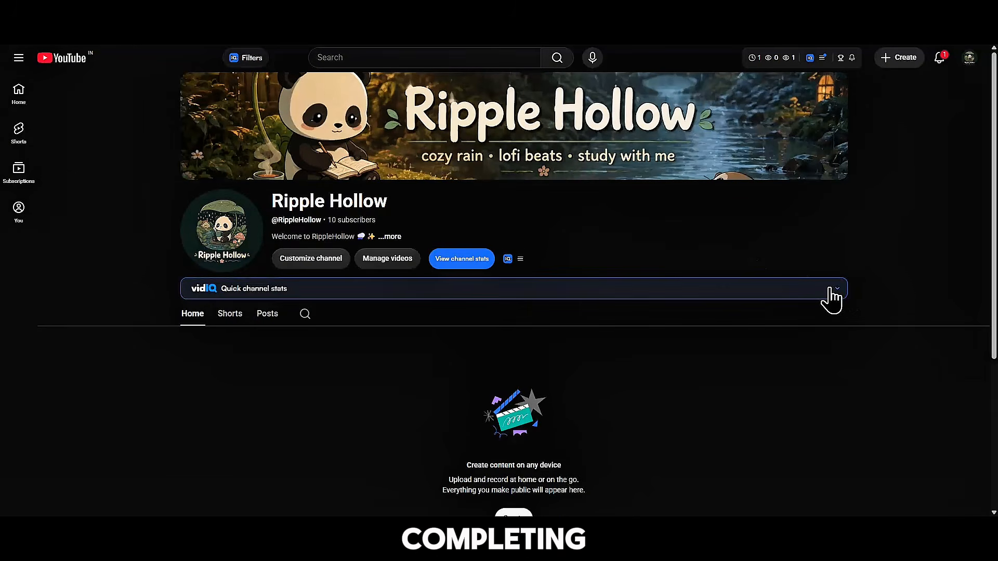
{"action": "left_click", "coordinate": [831, 290]}
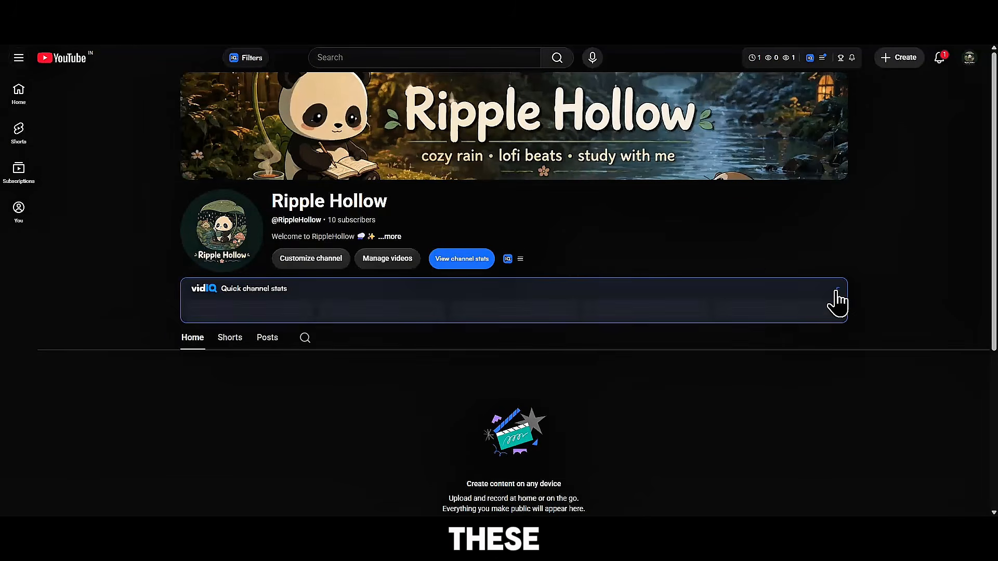
{"action": "left_click", "coordinate": [833, 292]}
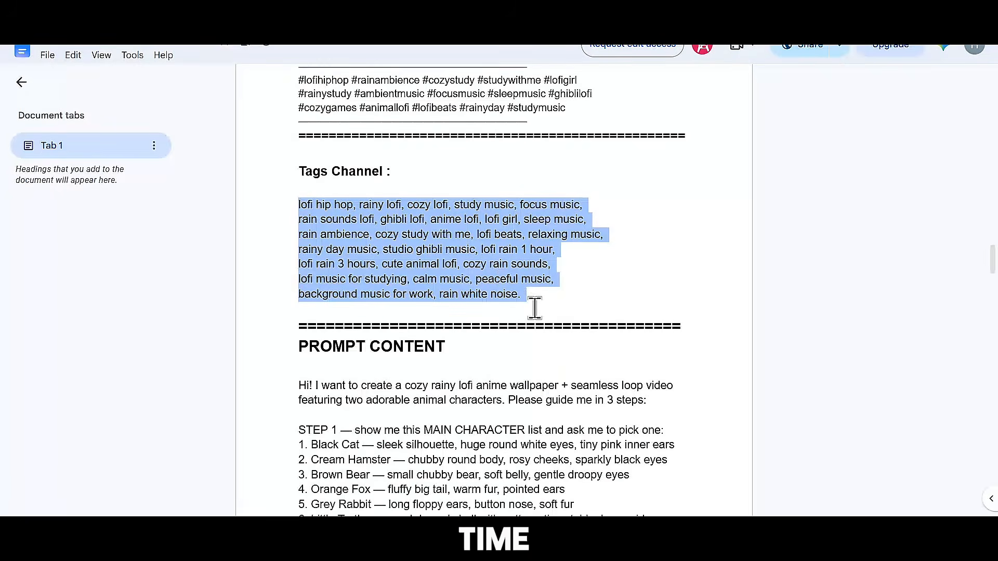
Copy the whole three-step wallpaper and loop video prompt under PROMPT CONTENT in the Google Docs document.
{"action": "scroll", "coordinate": [303, 204], "scroll_direction": "down", "scroll_amount": 4}
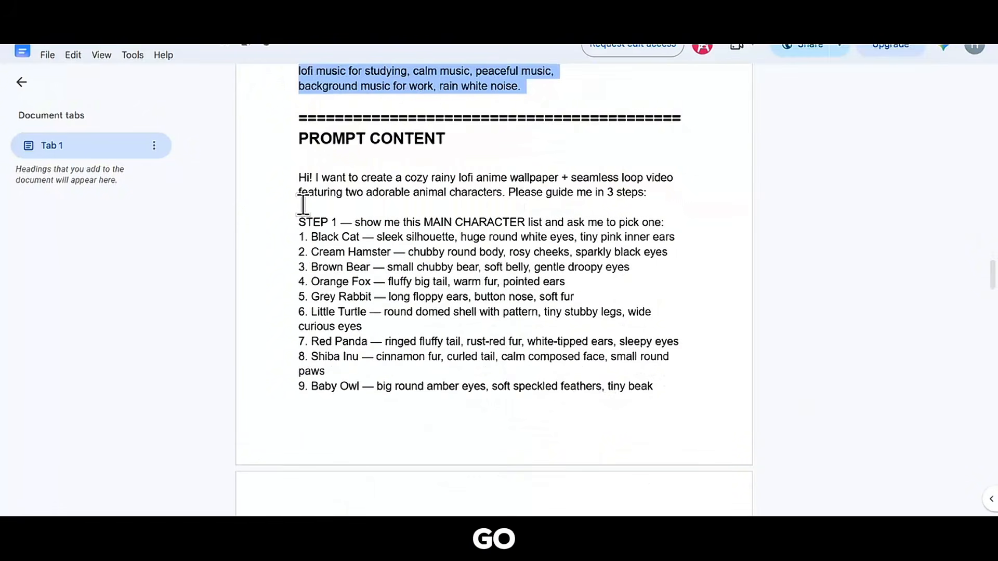
{"action": "left_click_drag", "start_coordinate": [299, 178], "coordinate": [676, 213]}
{"action": "scroll", "coordinate": [676, 212], "scroll_direction": "up", "scroll_amount": 5}
{"action": "right_click", "coordinate": [505, 188]}
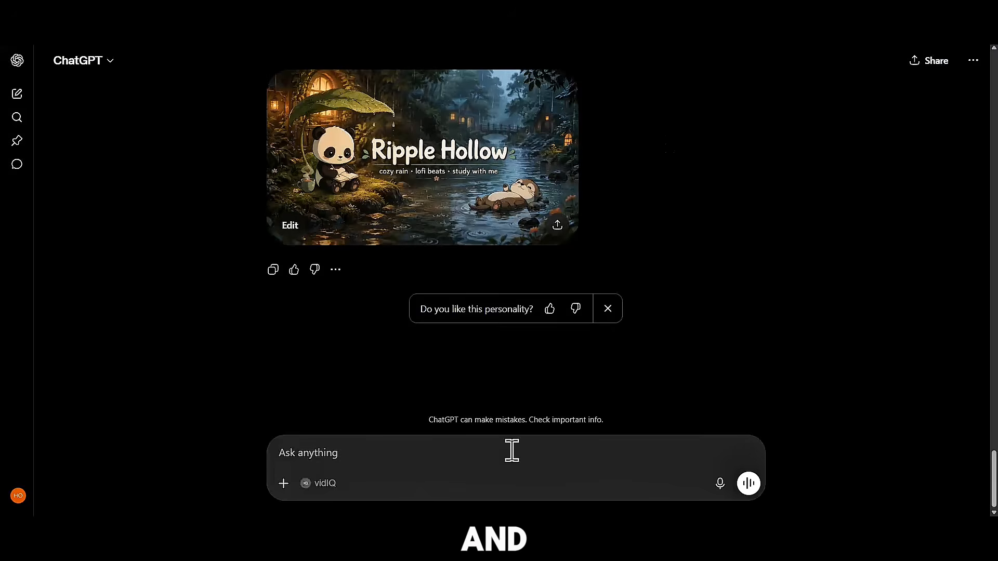
Paste the copied content prompt into the ChatGPT conversation and submit it.
{"action": "right_click", "coordinate": [512, 450]}
{"action": "left_click", "coordinate": [535, 312]}
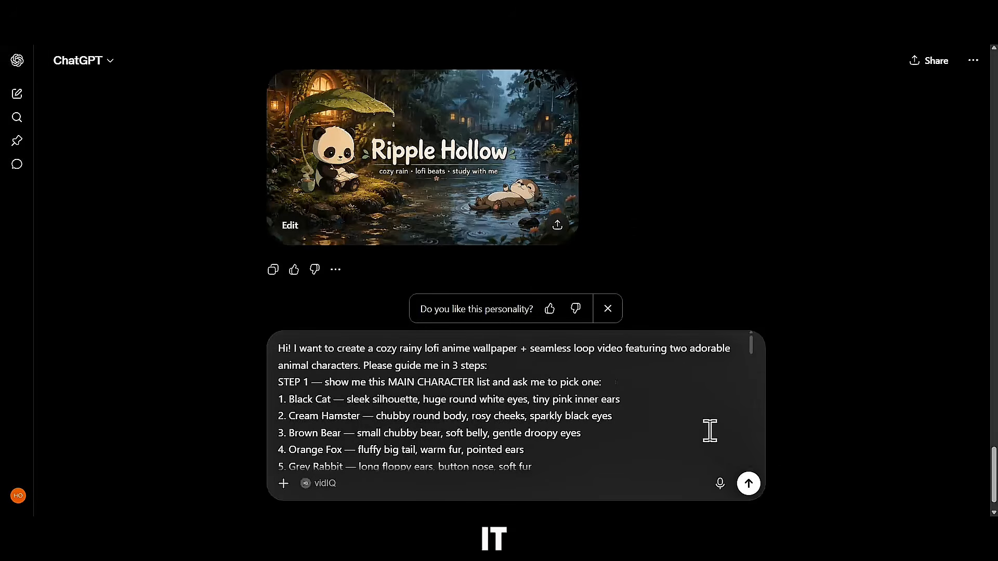
{"action": "left_click", "coordinate": [749, 483]}
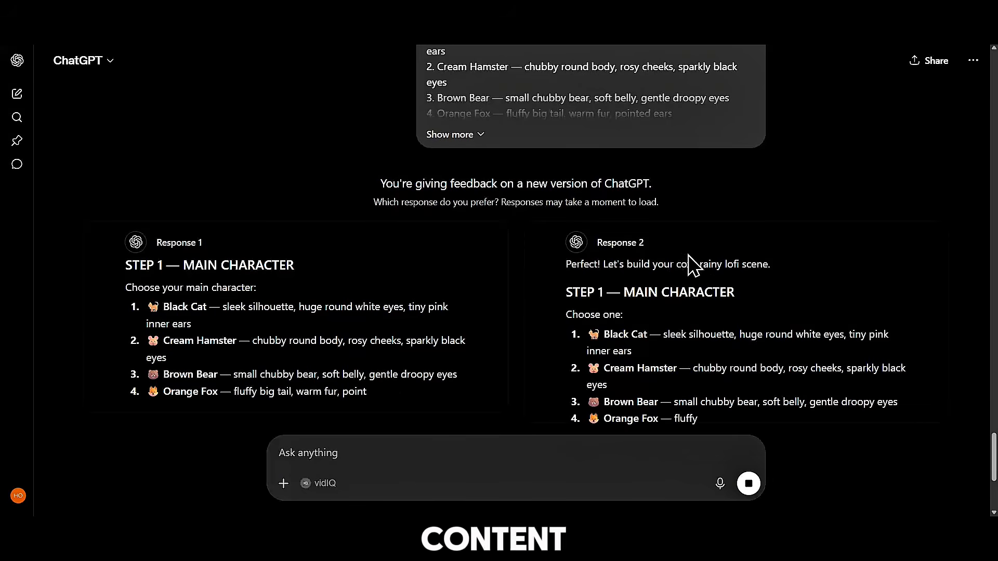
Compare the two main character responses and mark Response 2 as the preferred one.
{"action": "scroll", "coordinate": [561, 335], "scroll_direction": "down", "scroll_amount": 3}
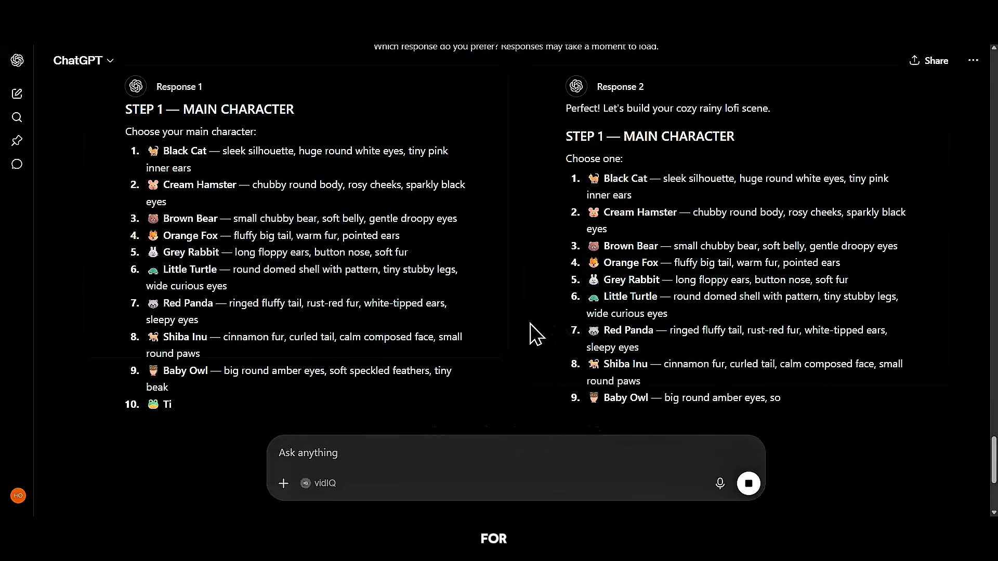
{"action": "scroll", "coordinate": [530, 326], "scroll_direction": "down", "scroll_amount": 3}
{"action": "scroll", "coordinate": [481, 359], "scroll_direction": "up", "scroll_amount": 3}
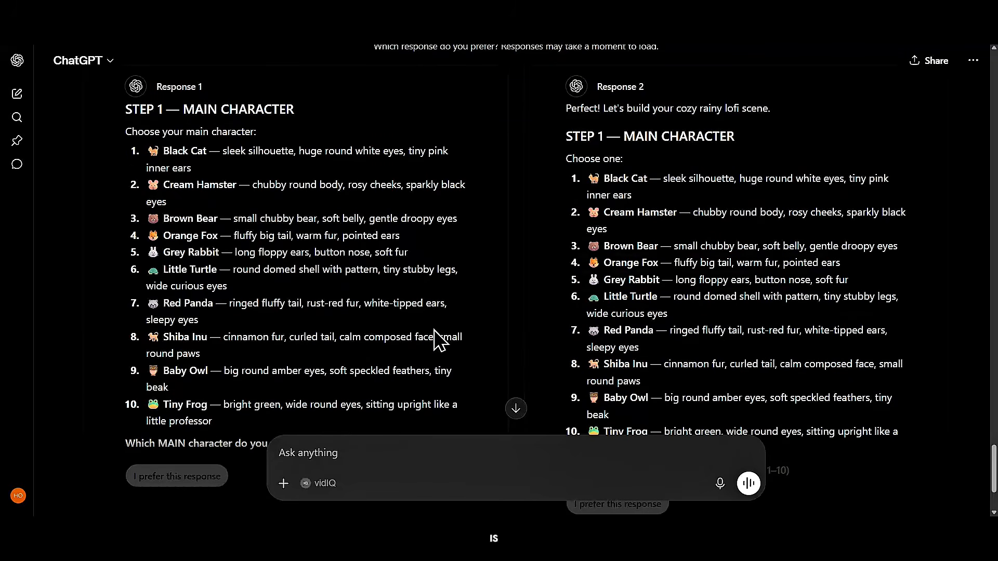
{"action": "scroll", "coordinate": [468, 364], "scroll_direction": "down", "scroll_amount": 3}
{"action": "left_click", "coordinate": [617, 364]}
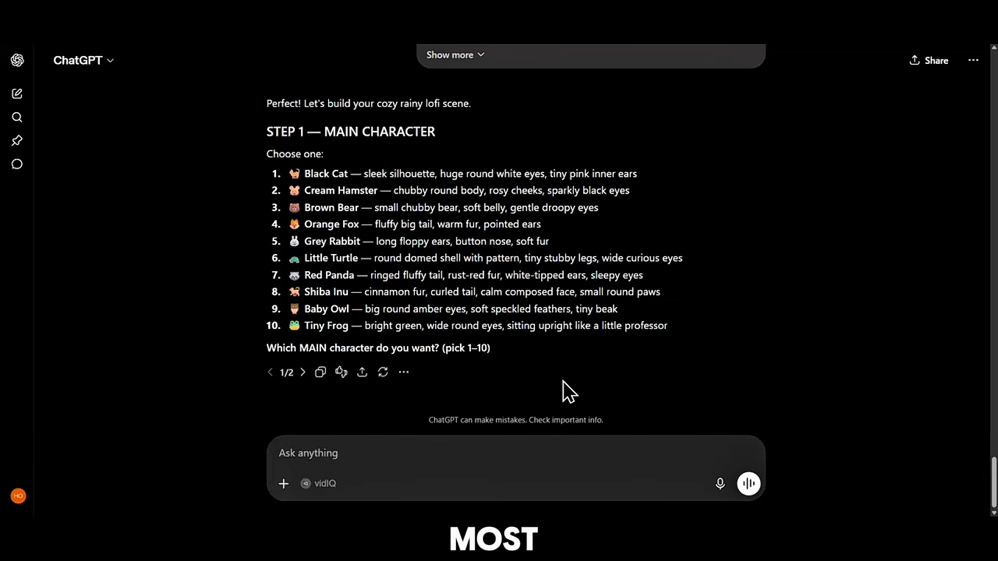
Answer 6 to choose Little Turtle as the main character and 1 to choose White Duck as the companion.
{"action": "type", "text": "6"}
{"action": "key", "text": "Return"}
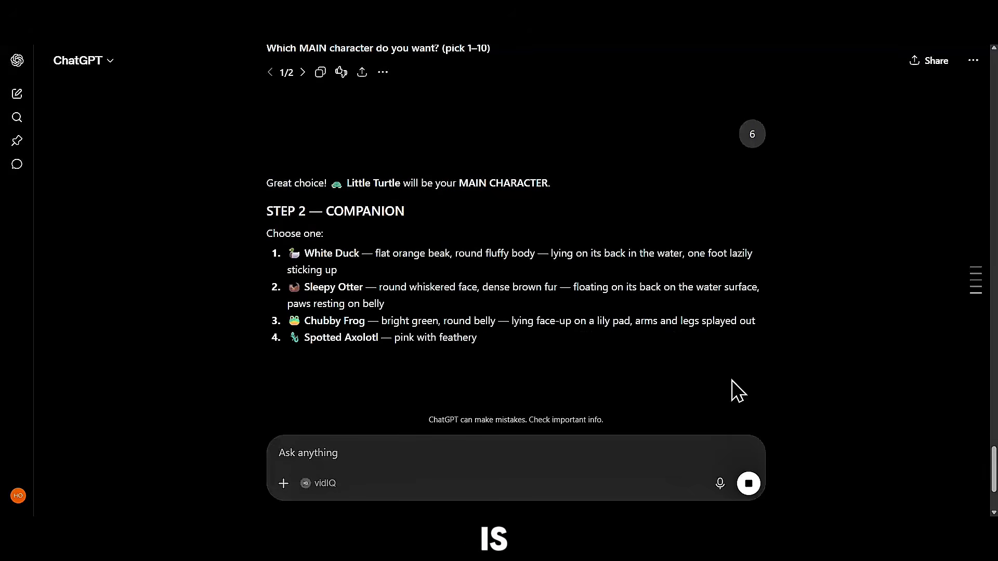
{"action": "scroll", "coordinate": [608, 349], "scroll_direction": "down", "scroll_amount": 4}
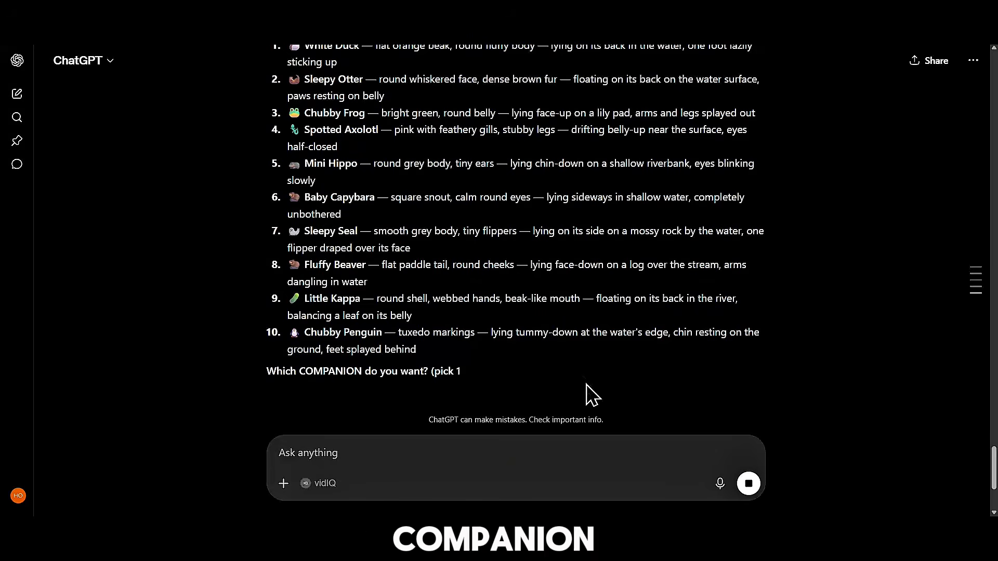
{"action": "left_click", "coordinate": [574, 454]}
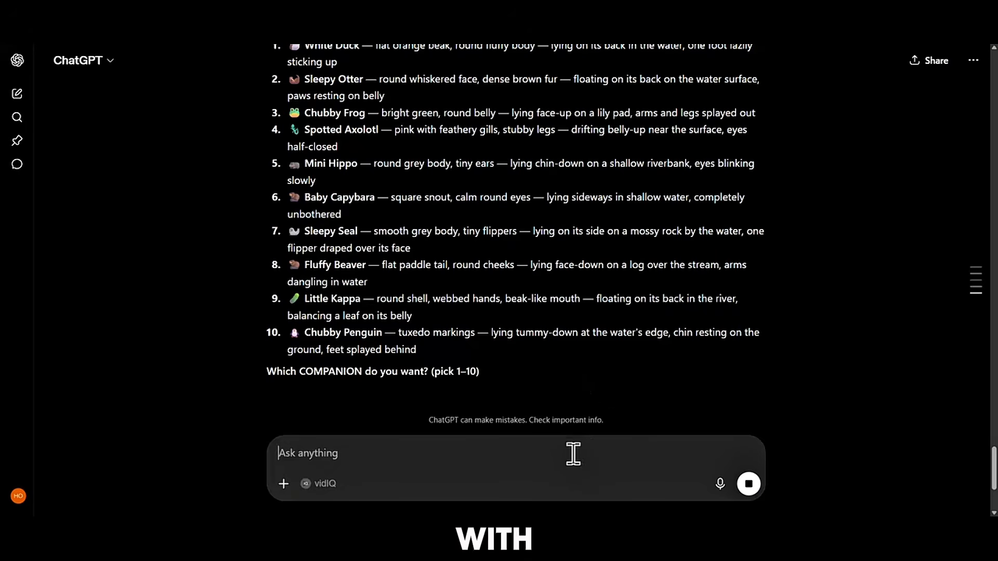
{"action": "type", "text": "1"}
{"action": "key", "text": "Return"}
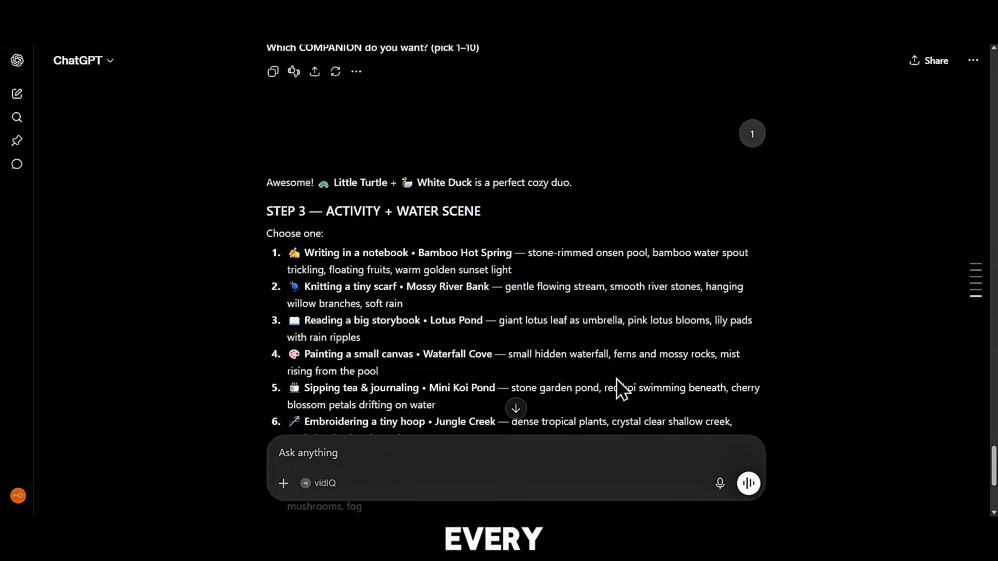
Answer 3 to choose the Reading a big storybook activity with the Lotus Pond water scene.
{"action": "scroll", "coordinate": [635, 358], "scroll_direction": "down", "scroll_amount": 3}
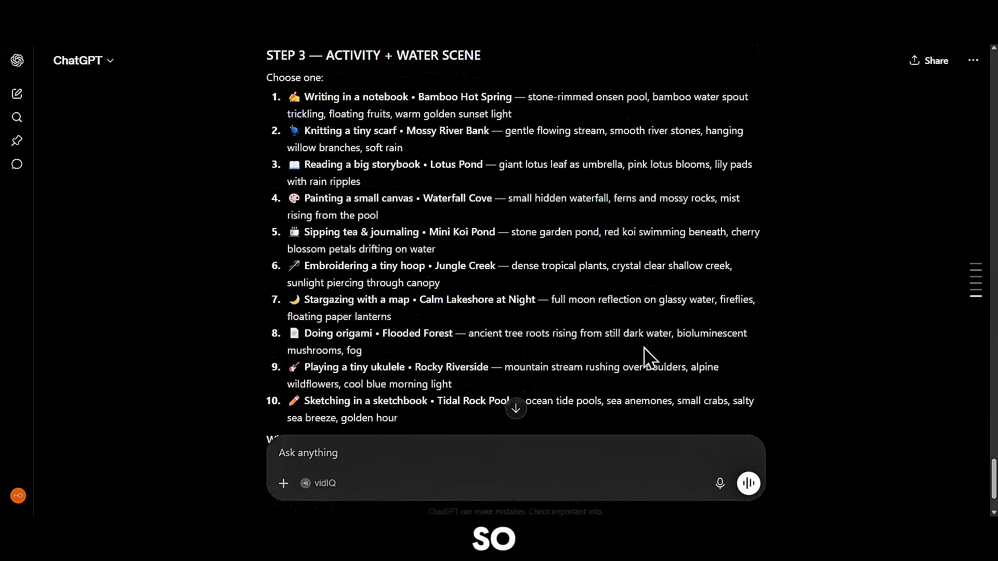
{"action": "scroll", "coordinate": [643, 364], "scroll_direction": "down", "scroll_amount": 2}
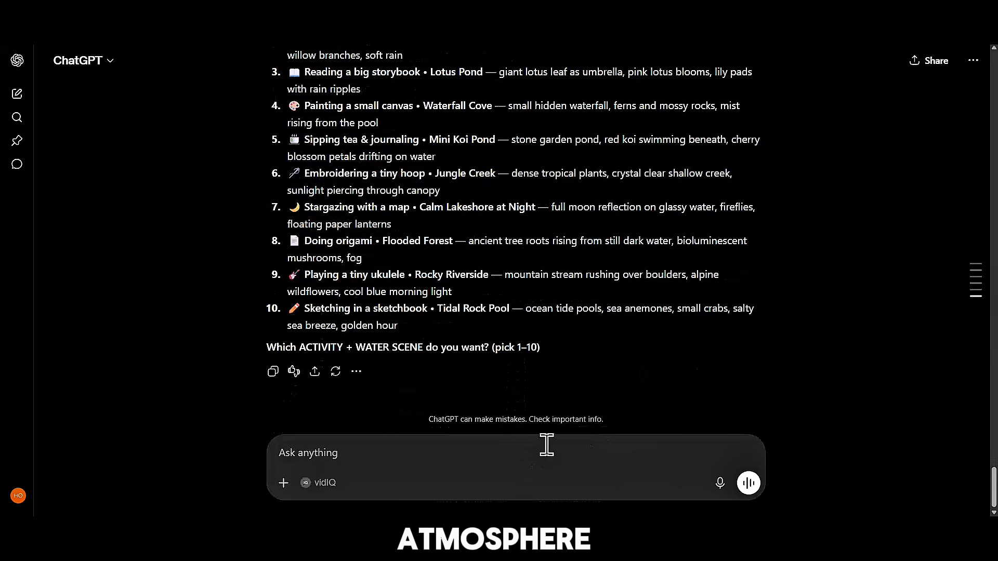
{"action": "key", "text": "Return"}
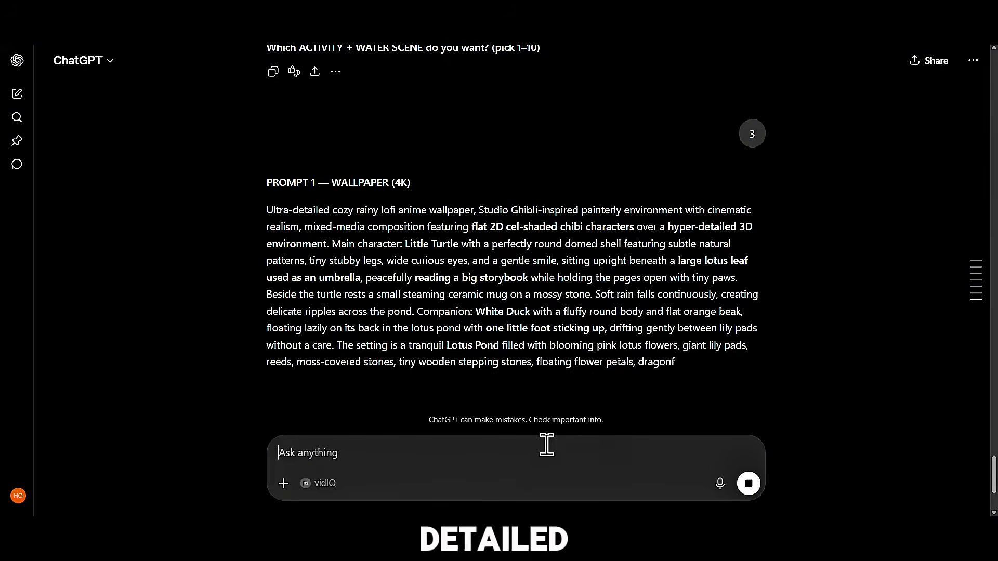
Review the generated 4K wallpaper prompt and the seamless loop video prompt.
{"action": "scroll", "coordinate": [780, 349], "scroll_direction": "down", "scroll_amount": 7}
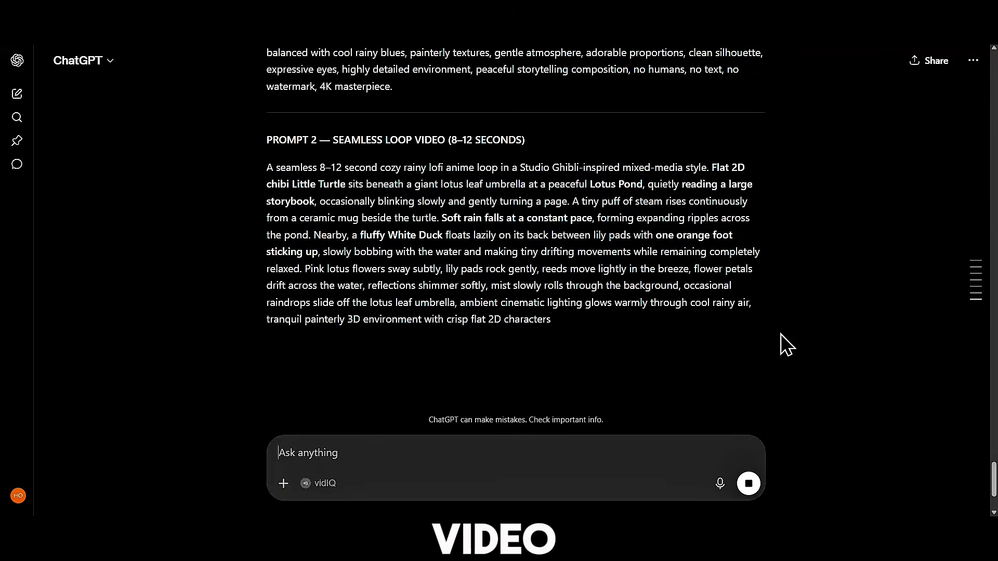
{"action": "scroll", "coordinate": [666, 359], "scroll_direction": "up", "scroll_amount": 7}
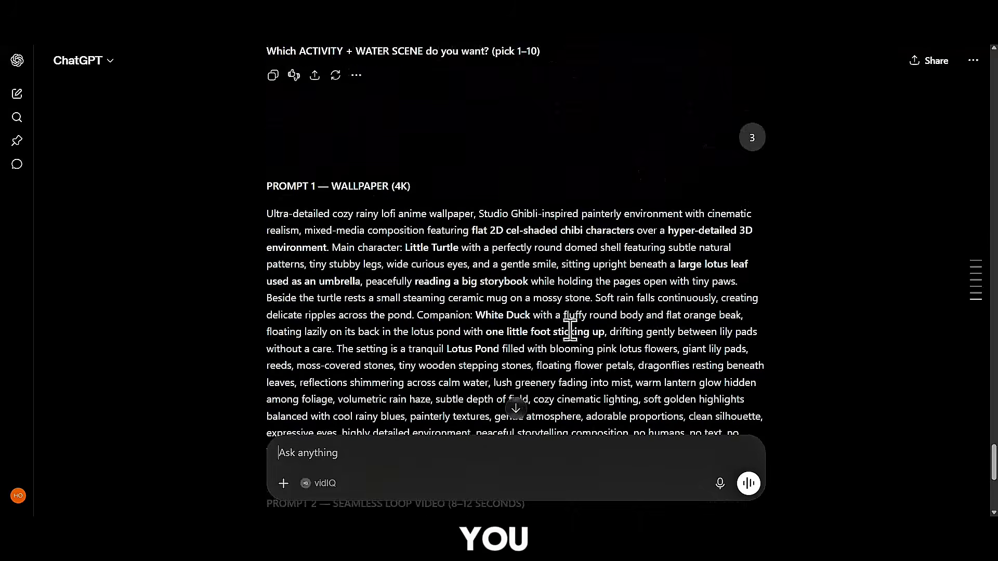
{"action": "scroll", "coordinate": [509, 333], "scroll_direction": "down", "scroll_amount": 3}
{"action": "scroll", "coordinate": [428, 317], "scroll_direction": "up", "scroll_amount": 1}
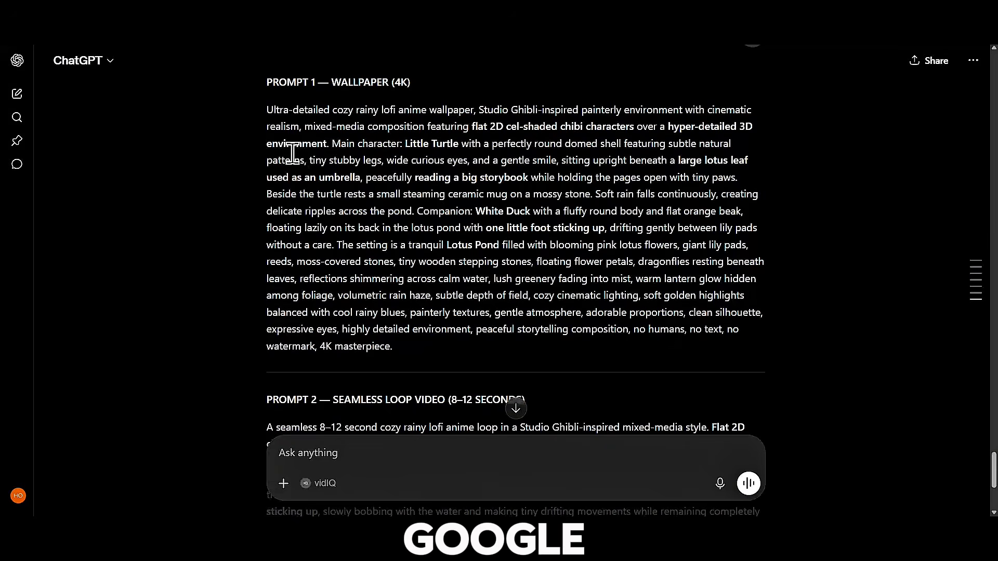
Copy the full text of the Prompt 1 4K wallpaper prompt.
{"action": "left_click_drag", "start_coordinate": [261, 110], "coordinate": [431, 349]}
{"action": "right_click", "coordinate": [451, 238]}
{"action": "left_click", "coordinate": [452, 239]}
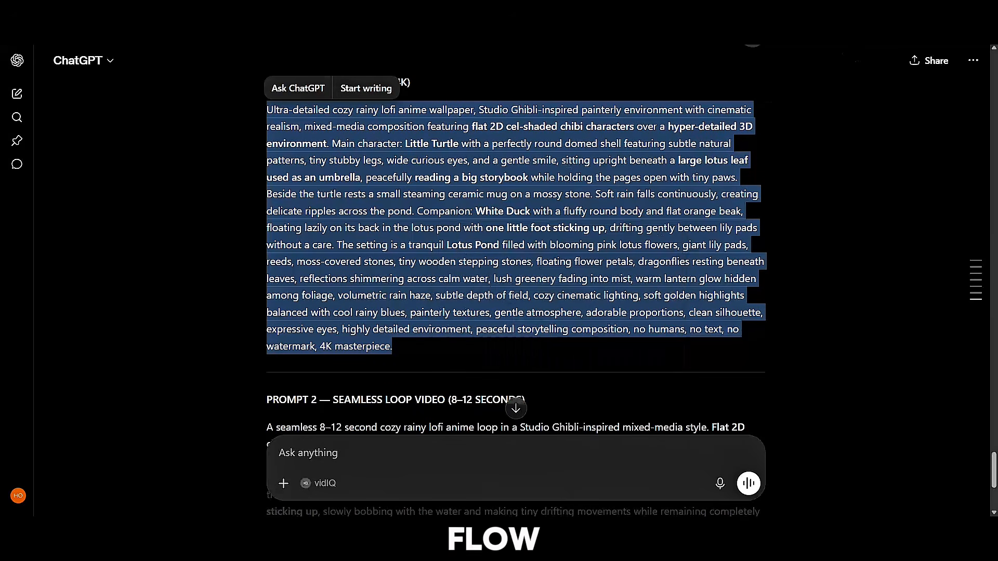
Search Google for "flow" in a new browser tab and open Google Flow.
{"action": "key", "text": "ctrl+t"}
{"action": "left_click", "coordinate": [506, 233]}
{"action": "type", "text": "flow"}
{"action": "key", "text": "Return"}
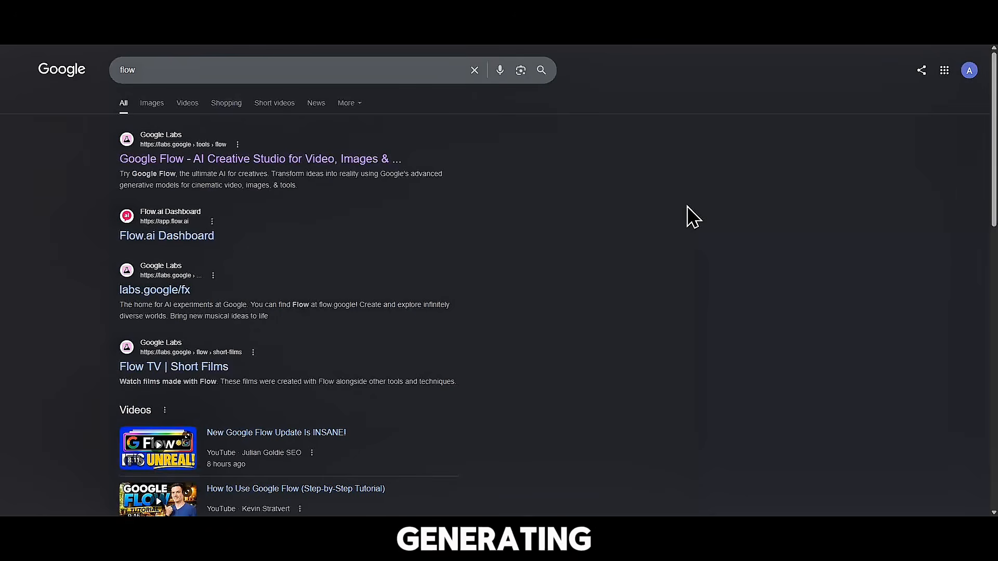
{"action": "left_click", "coordinate": [327, 163]}
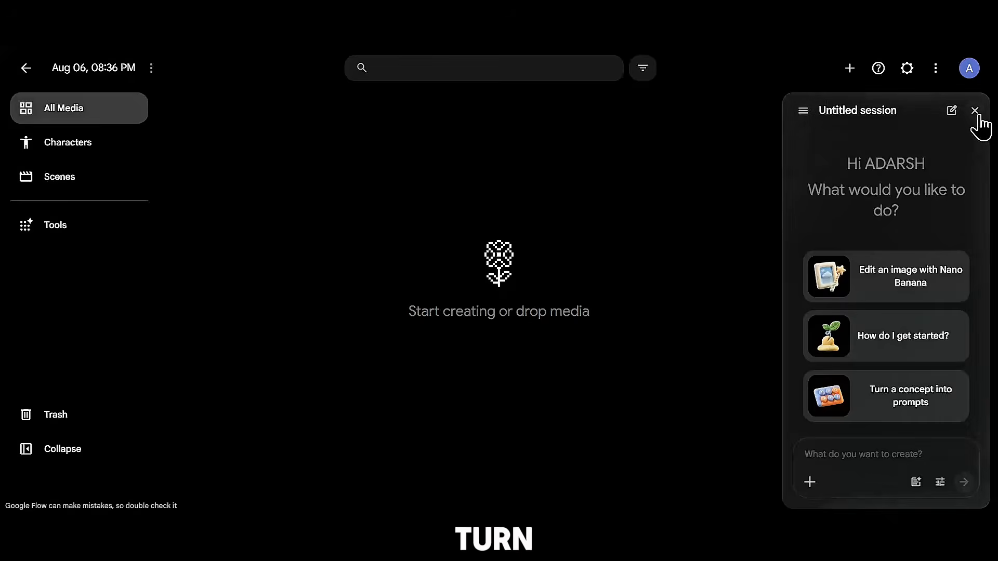
Close the agent session, turn off Agent mode and paste the wallpaper prompt for generation.
{"action": "left_click", "coordinate": [975, 108]}
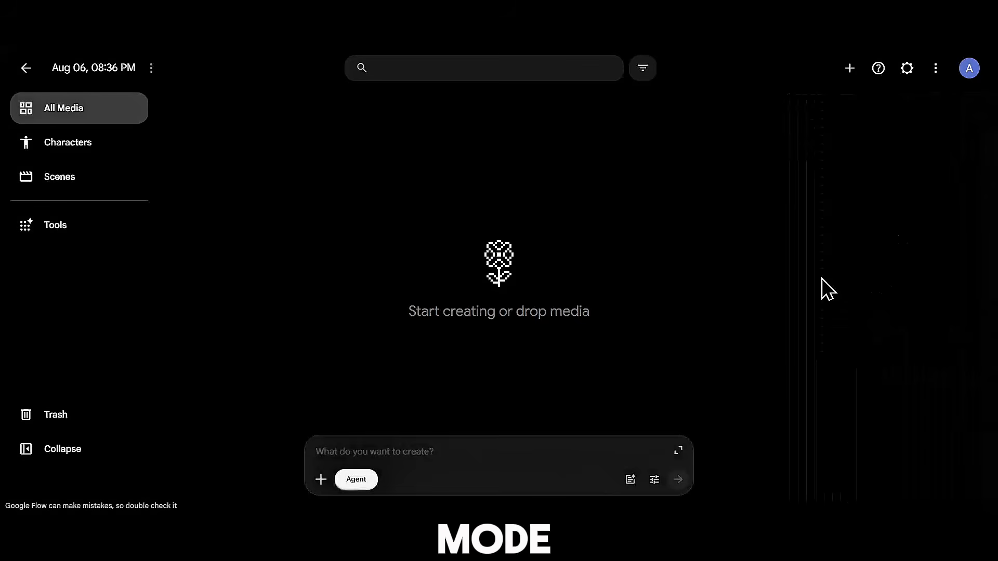
{"action": "left_click", "coordinate": [357, 481]}
{"action": "right_click", "coordinate": [569, 446]}
{"action": "left_click", "coordinate": [584, 326]}
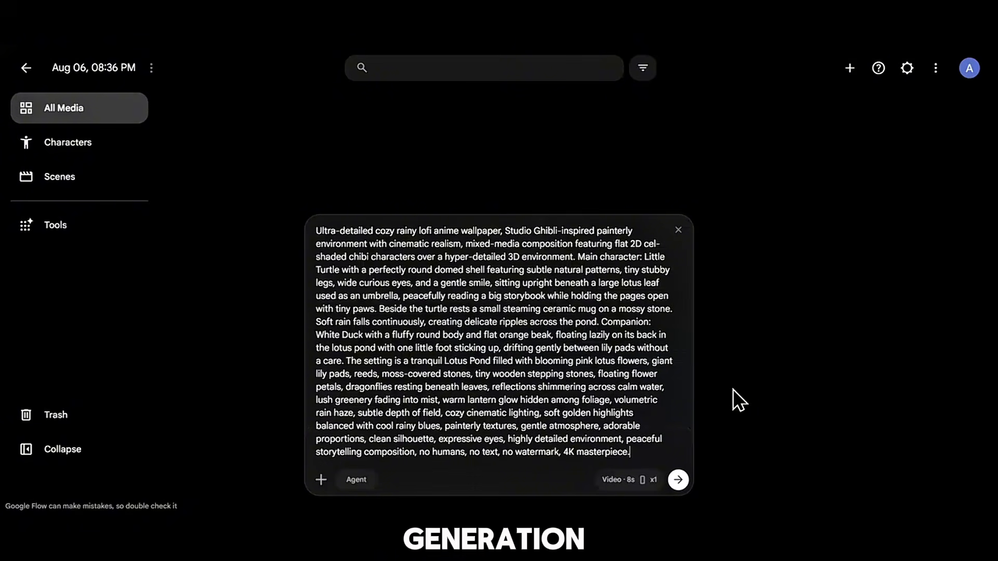
Generate two 16:9 images from the wallpaper prompt with the Nano Banana 2 model.
{"action": "left_click", "coordinate": [632, 481]}
{"action": "left_click", "coordinate": [537, 287]}
{"action": "left_click", "coordinate": [558, 413]}
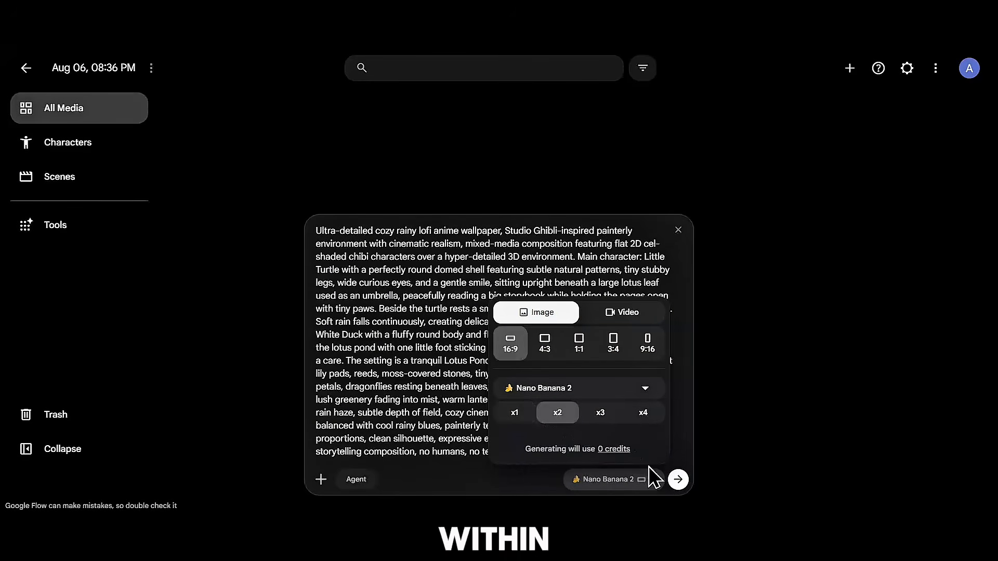
{"action": "left_click", "coordinate": [678, 479]}
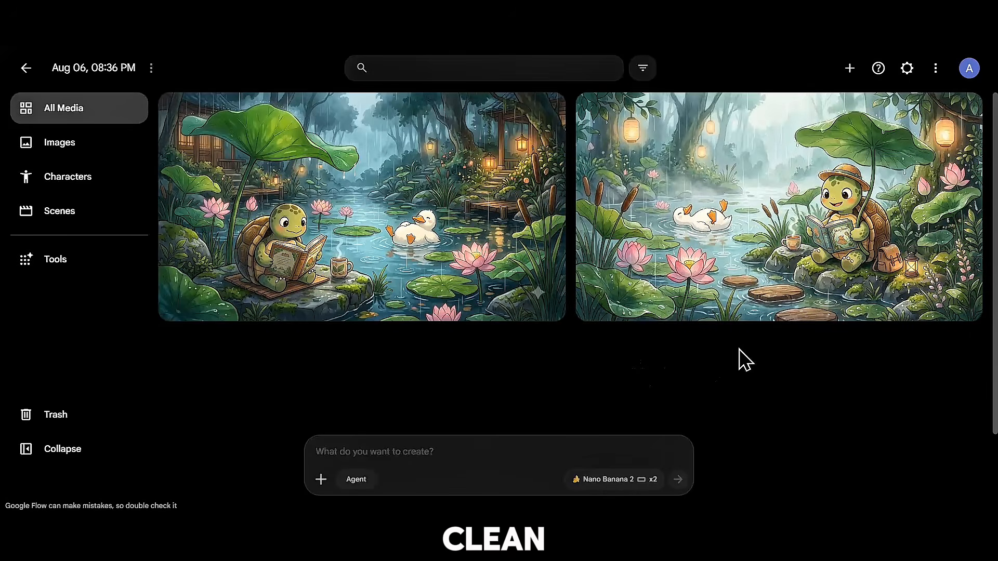
Compare the two generated turtle images and download the darker one with the lantern-lit houses at 1K original size.
{"action": "left_click", "coordinate": [820, 197]}
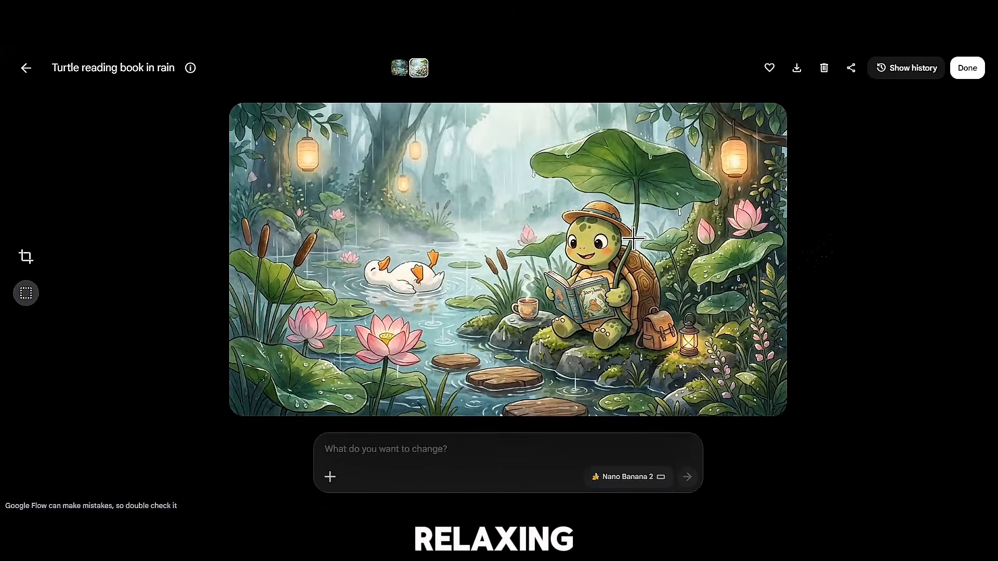
{"action": "left_click", "coordinate": [34, 72]}
{"action": "left_click", "coordinate": [364, 238]}
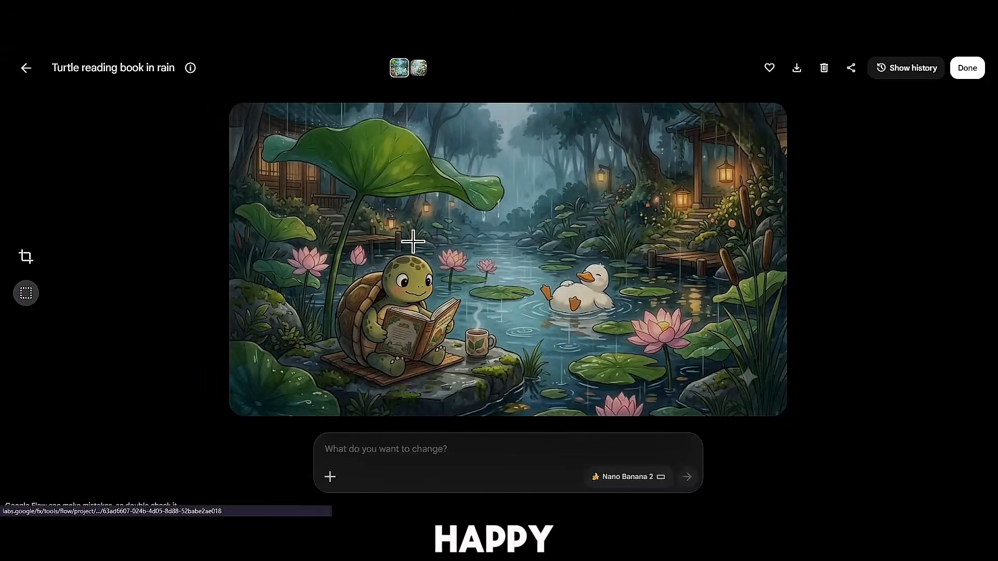
{"action": "left_click", "coordinate": [797, 69]}
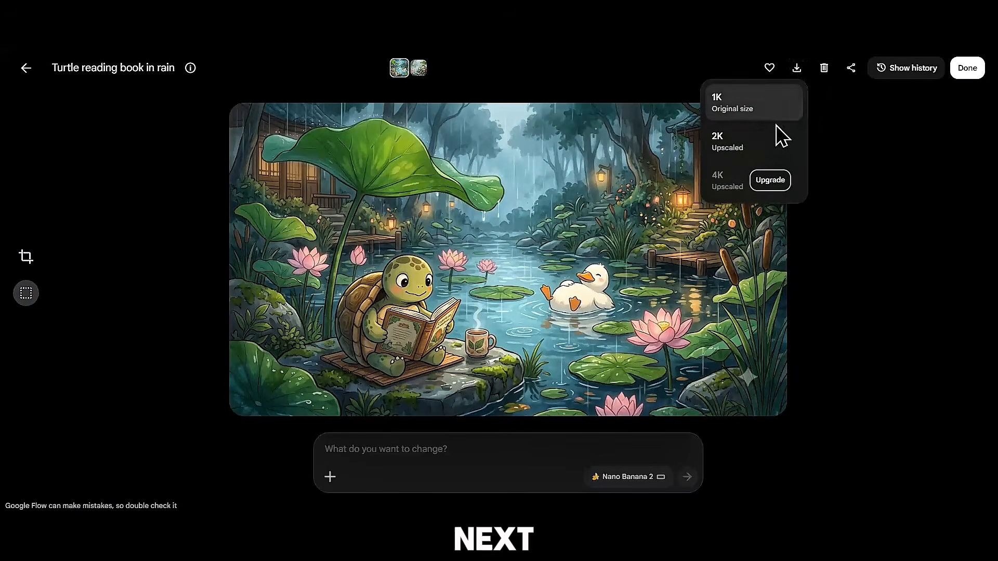
{"action": "left_click", "coordinate": [756, 107]}
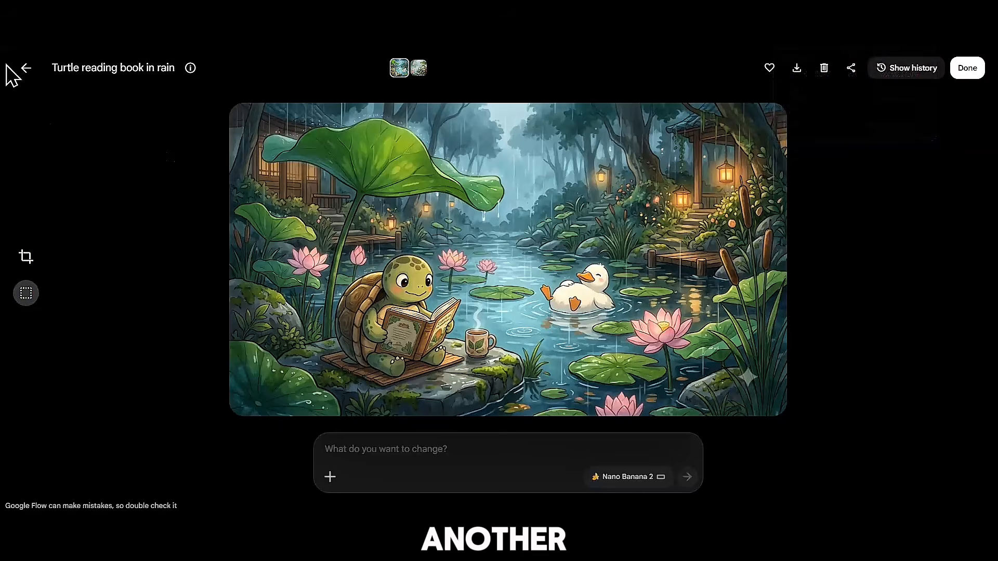
{"action": "left_click", "coordinate": [26, 72]}
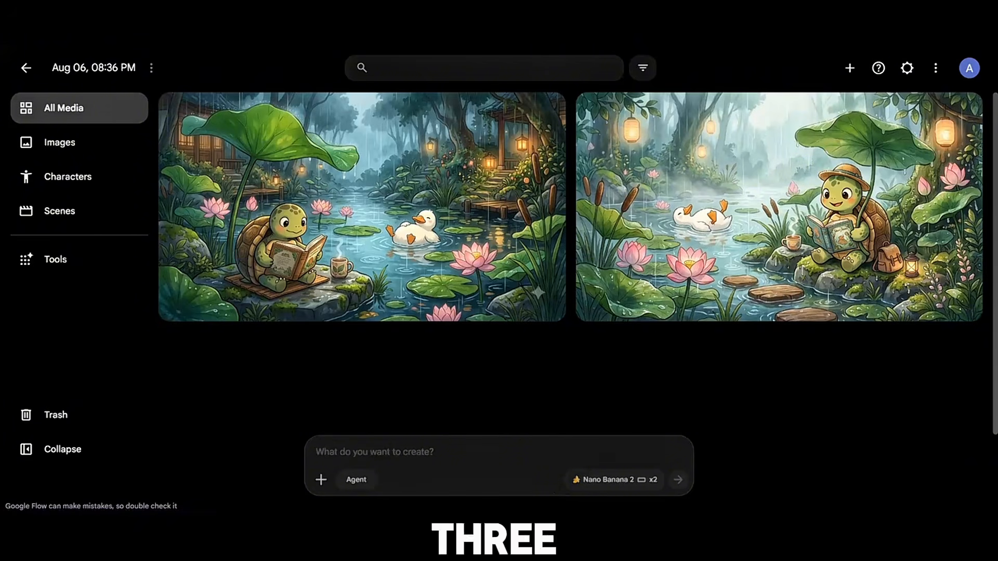
Start an animation from the lantern-lit houses image and copy the Prompt 2 seamless loop video text from ChatGPT.
{"action": "left_click", "coordinate": [547, 111]}
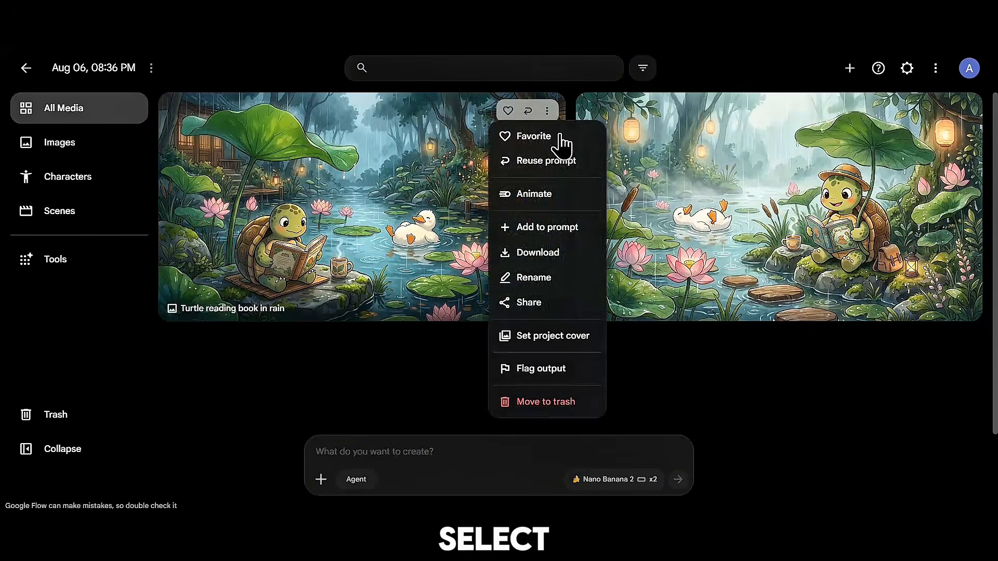
{"action": "left_click", "coordinate": [579, 199]}
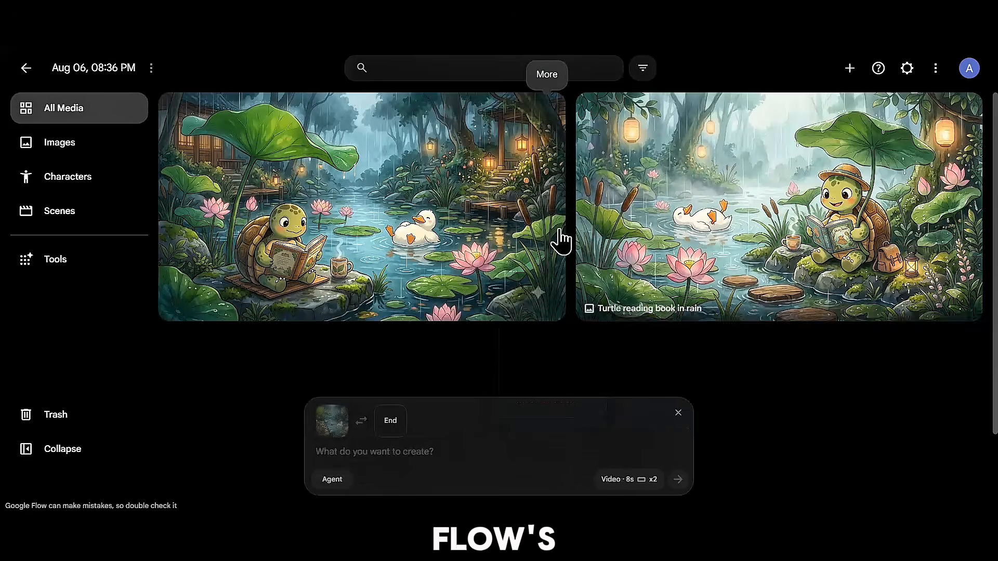
{"action": "key", "text": "alt+Tab"}
{"action": "scroll", "coordinate": [392, 217], "scroll_direction": "down", "scroll_amount": 4}
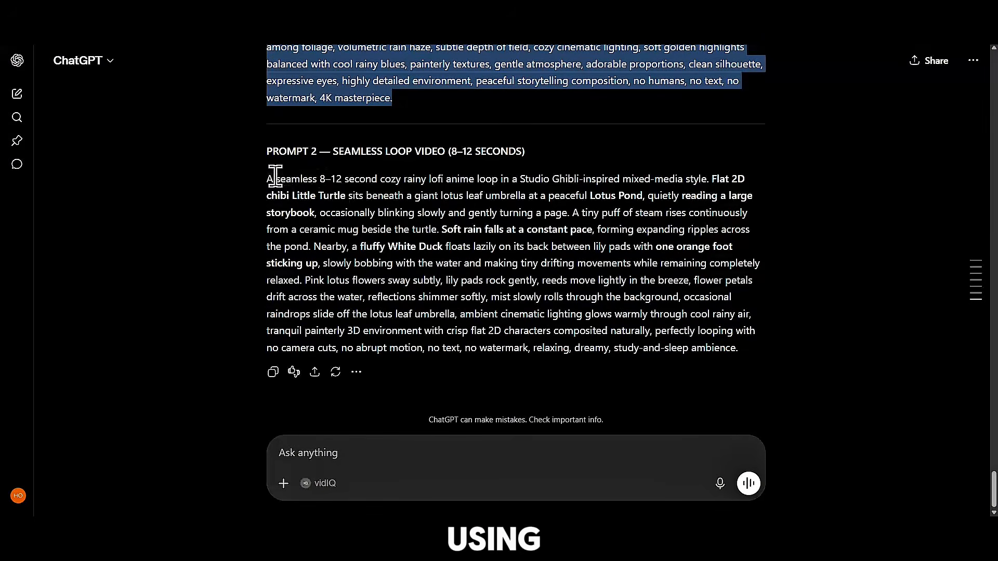
{"action": "left_click_drag", "start_coordinate": [272, 173], "coordinate": [764, 359]}
{"action": "right_click", "coordinate": [632, 265]}
{"action": "left_click", "coordinate": [668, 285]}
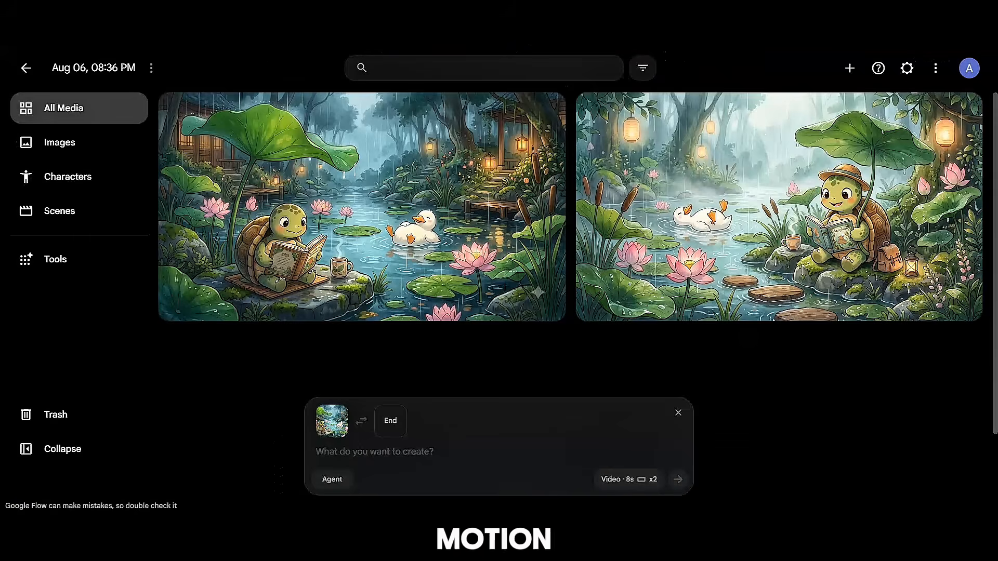
Paste the loop prompt in Google Flow and generate two 10-second 16:9 Omni Flash videos with the image as an ingredient.
{"action": "right_click", "coordinate": [490, 453]}
{"action": "left_click", "coordinate": [520, 334]}
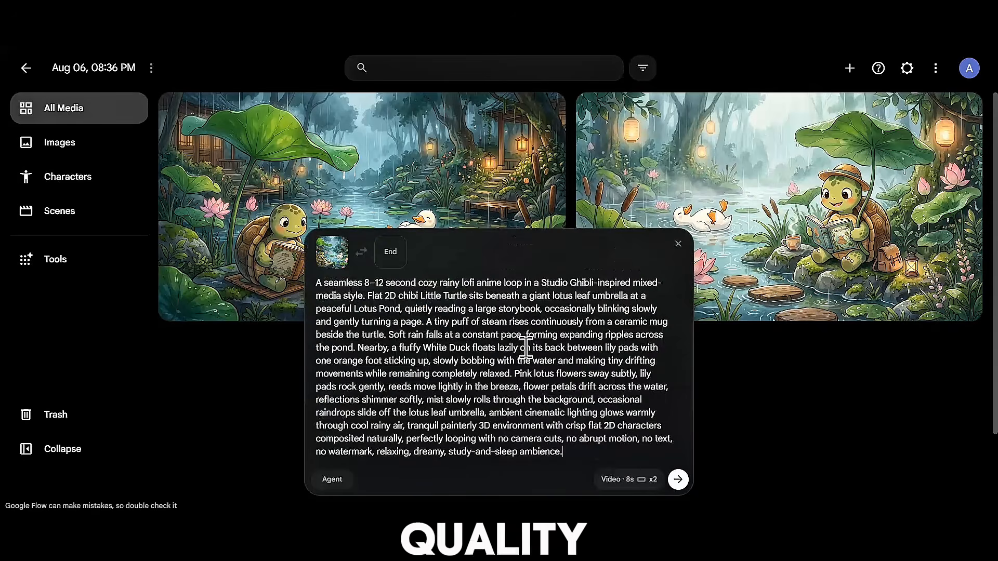
{"action": "left_click", "coordinate": [628, 479]}
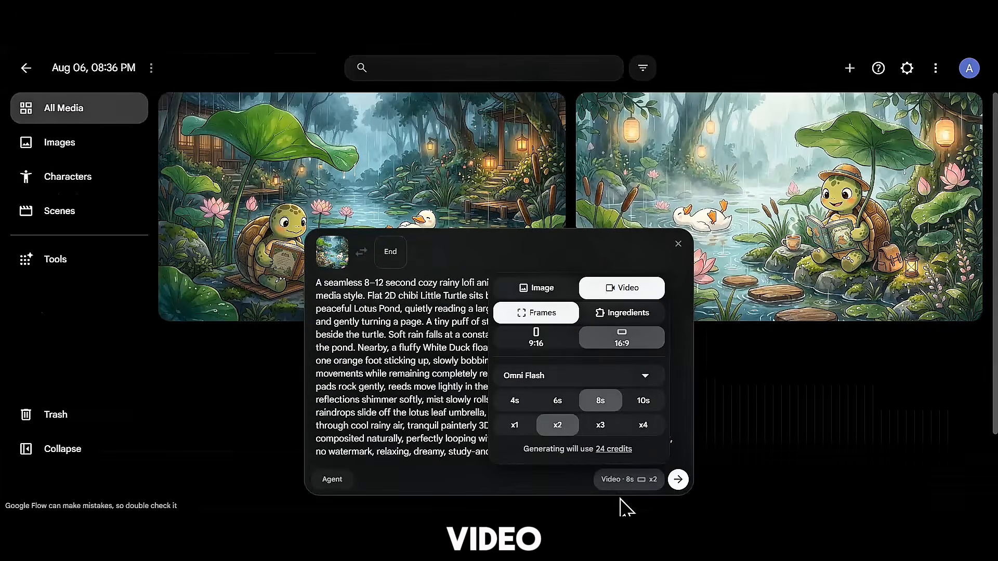
{"action": "left_click", "coordinate": [645, 320]}
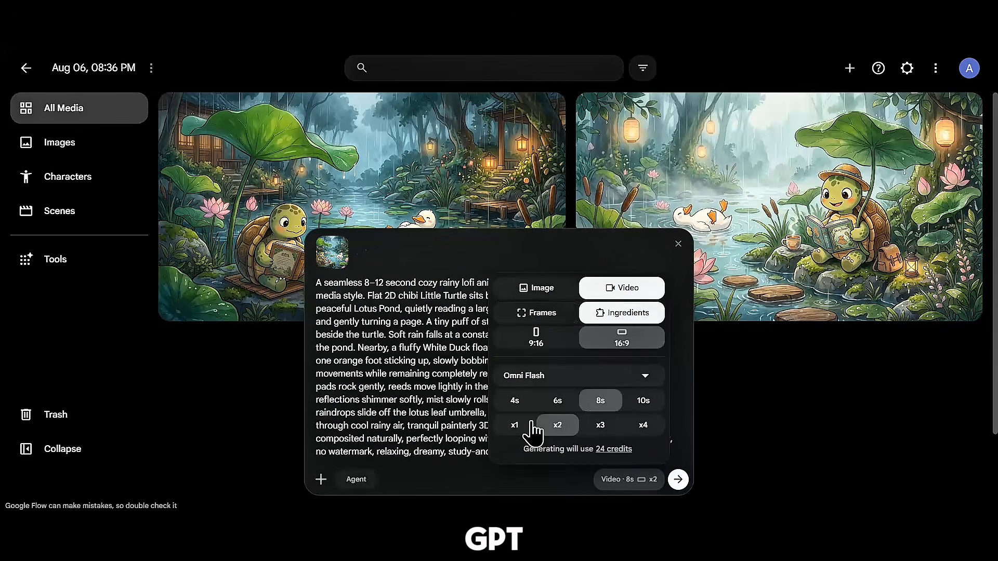
{"action": "left_click", "coordinate": [644, 402]}
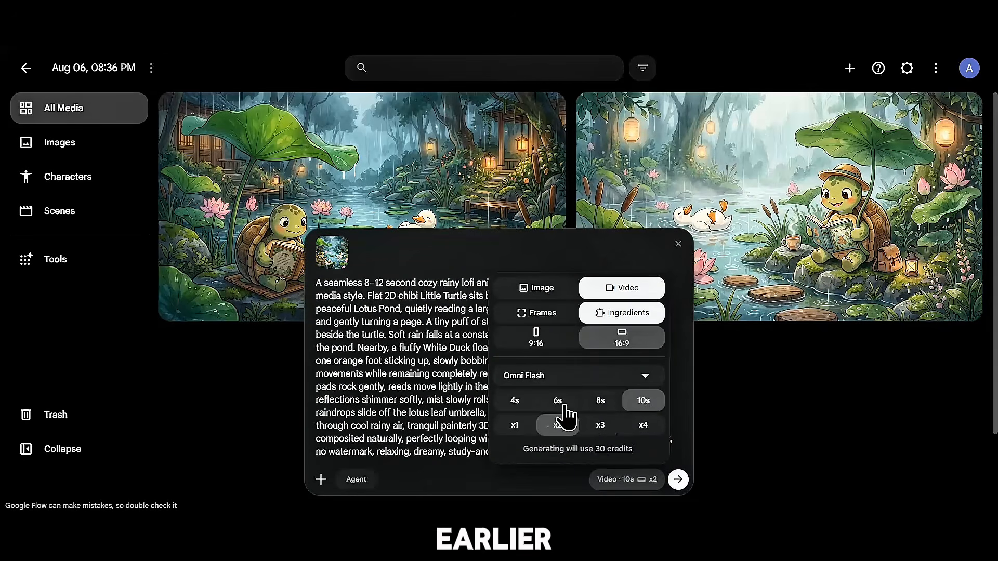
{"action": "left_click", "coordinate": [678, 480]}
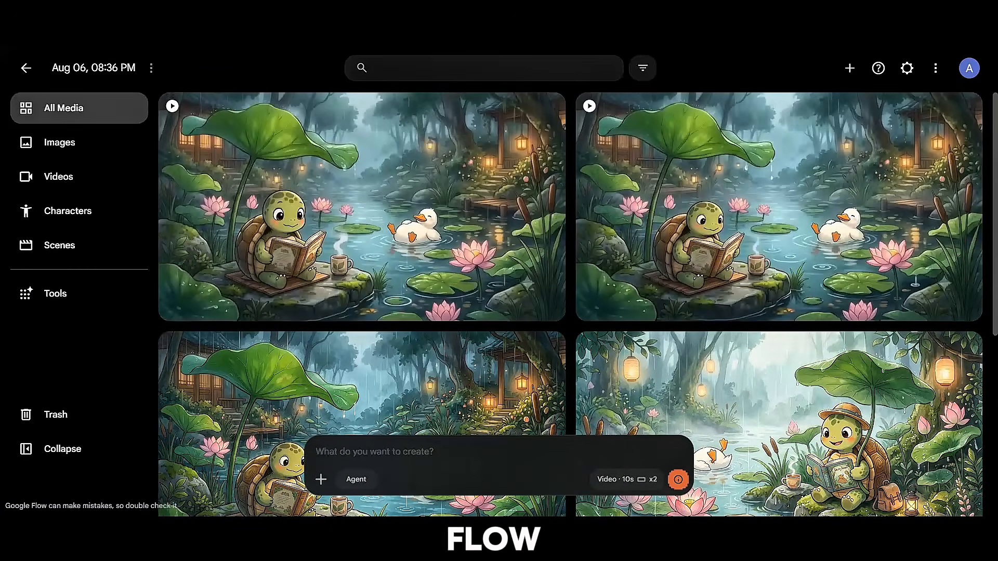
Preview both generated turtle loop videos and download each one.
{"action": "left_click", "coordinate": [540, 255]}
{"action": "left_click", "coordinate": [413, 300]}
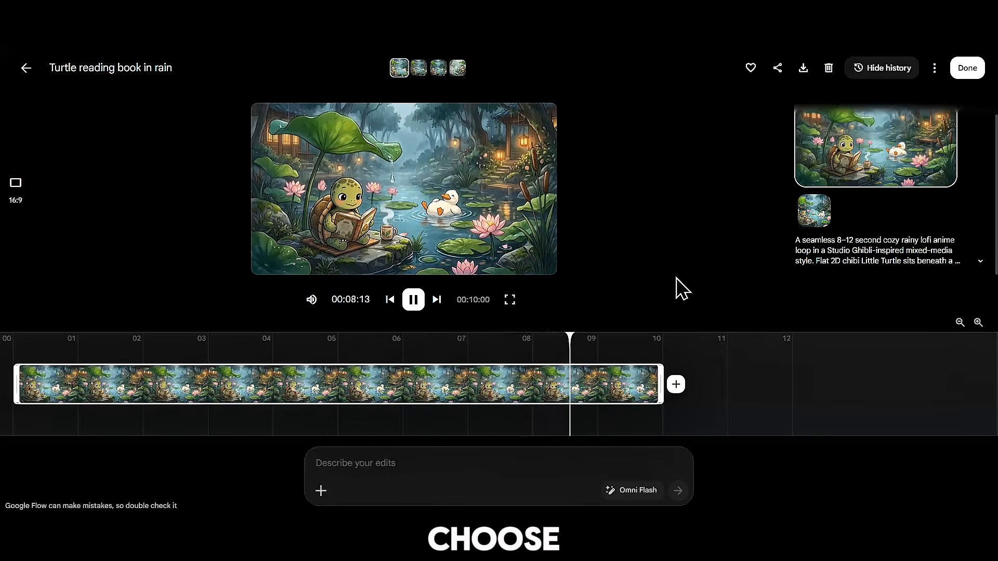
{"action": "left_click", "coordinate": [803, 68]}
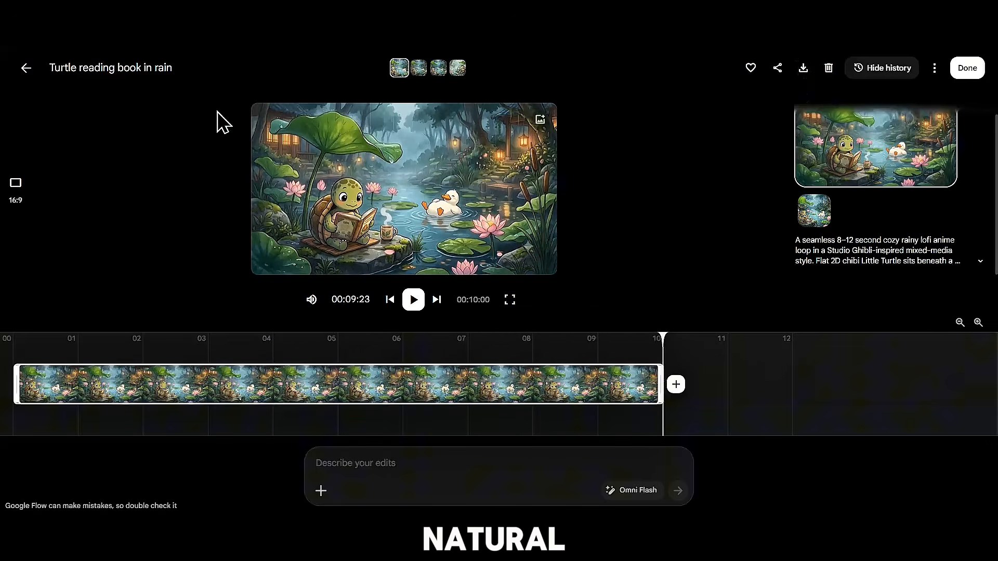
{"action": "left_click", "coordinate": [26, 68]}
{"action": "left_click", "coordinate": [738, 184]}
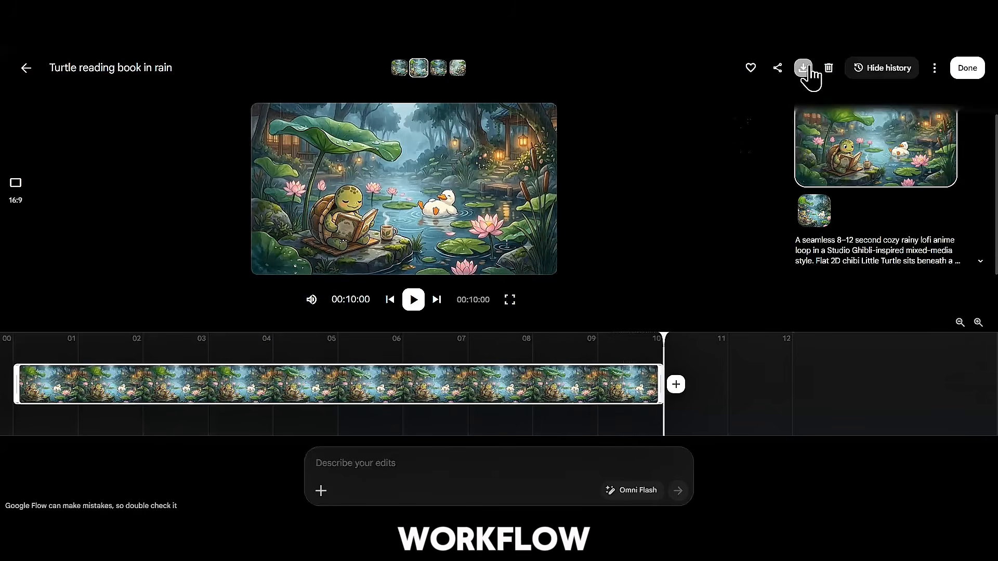
{"action": "left_click", "coordinate": [26, 68]}
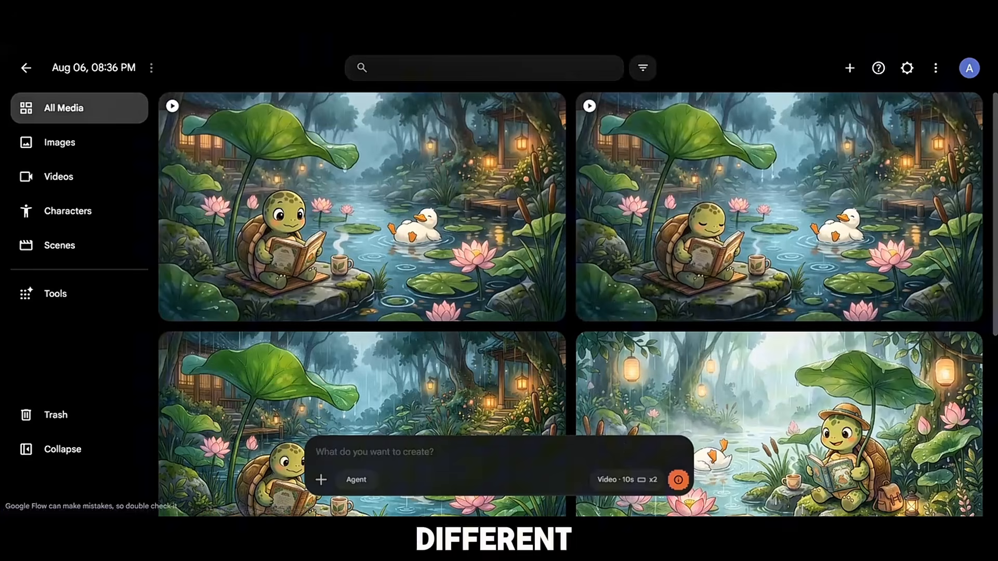
Play back the two turtle loop clips again, download them and return to the project media.
{"action": "left_click", "coordinate": [413, 299]}
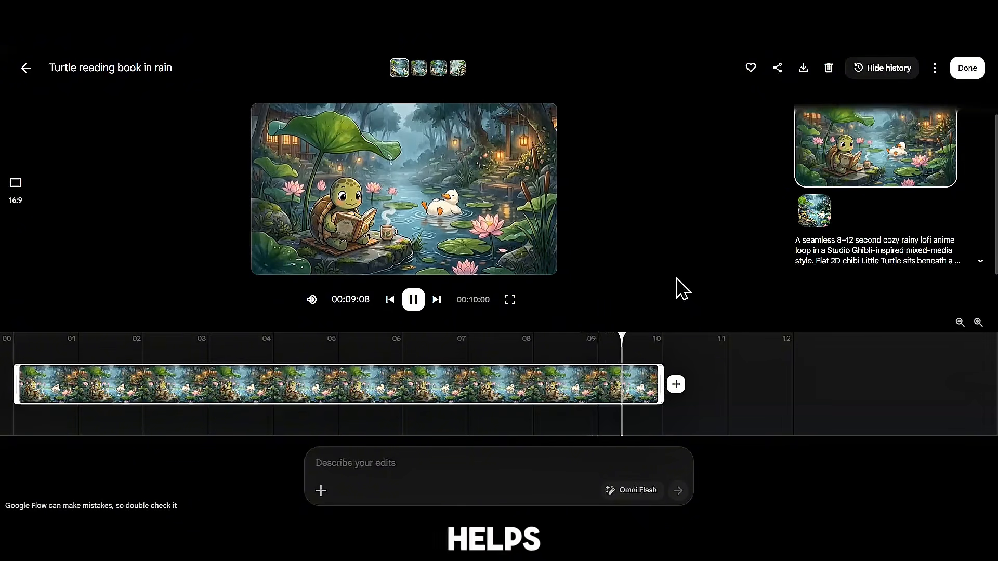
{"action": "left_click", "coordinate": [805, 69]}
{"action": "left_click", "coordinate": [26, 68]}
{"action": "left_click", "coordinate": [737, 183]}
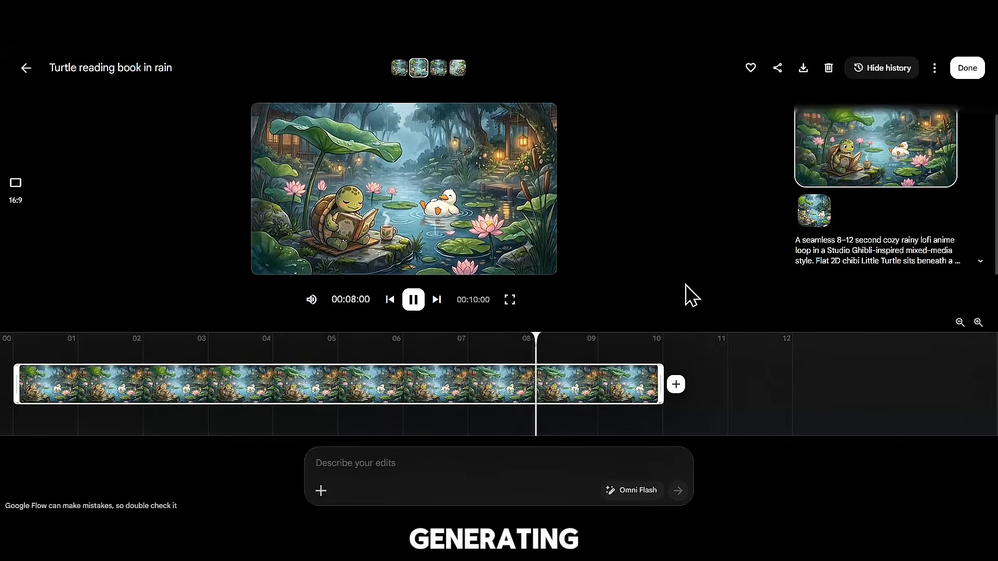
{"action": "left_click", "coordinate": [803, 67]}
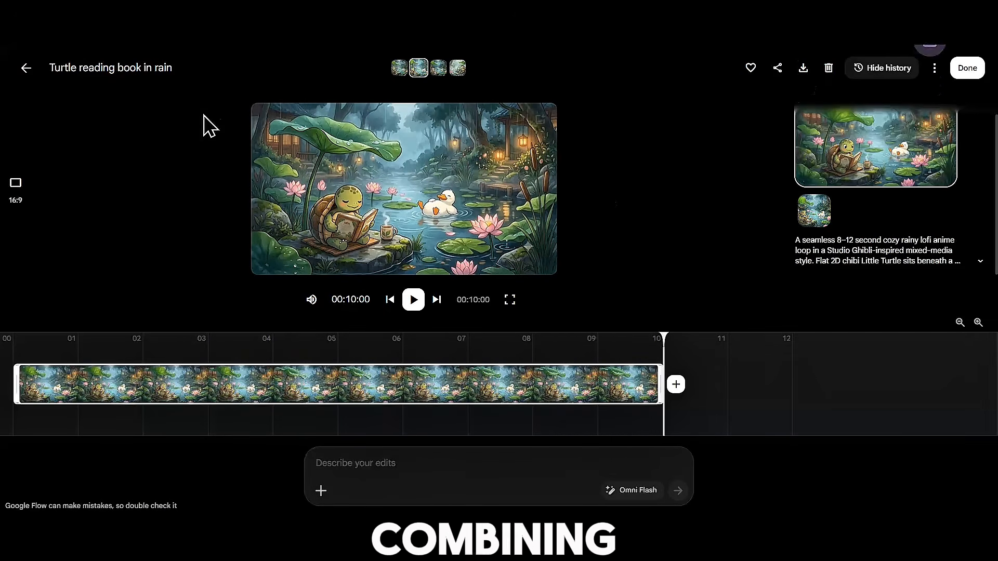
{"action": "left_click", "coordinate": [29, 67]}
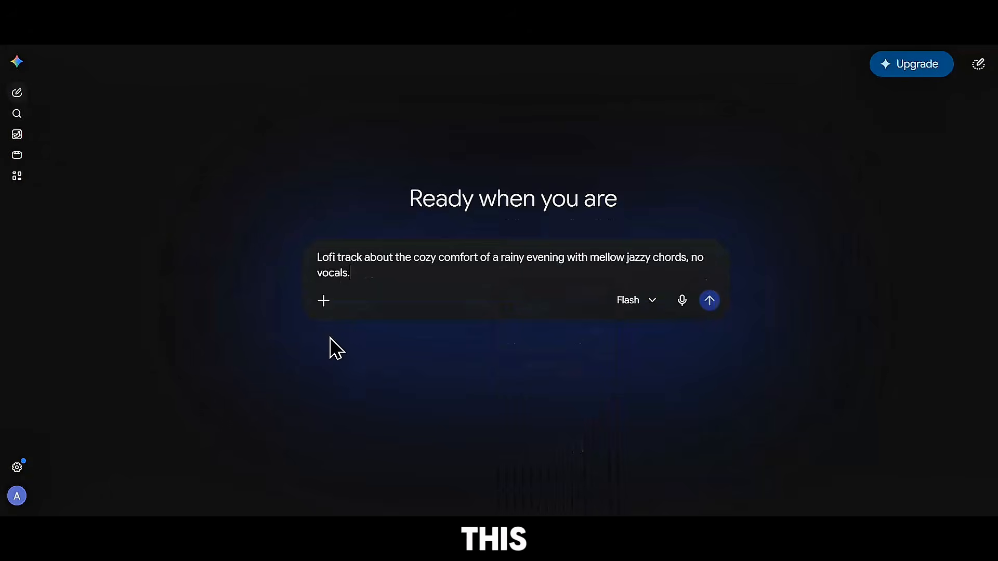
Generate music in Gemini from the prompt for a cozy rainy evening lofi track with mellow jazzy chords and no vocals.
{"action": "left_click", "coordinate": [323, 299]}
{"action": "mouse_move", "coordinate": [457, 263]}
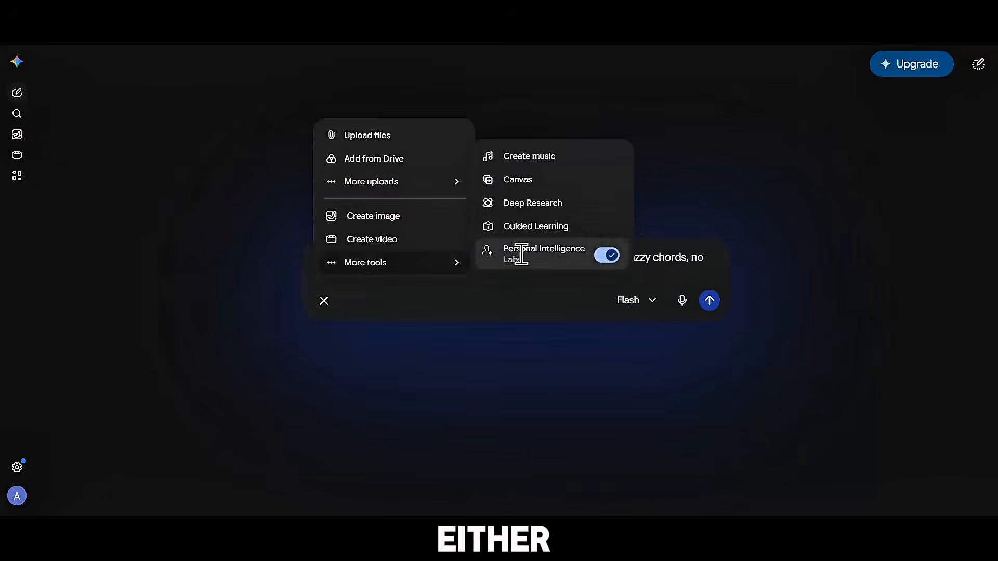
{"action": "left_click", "coordinate": [529, 156]}
{"action": "left_click", "coordinate": [708, 464]}
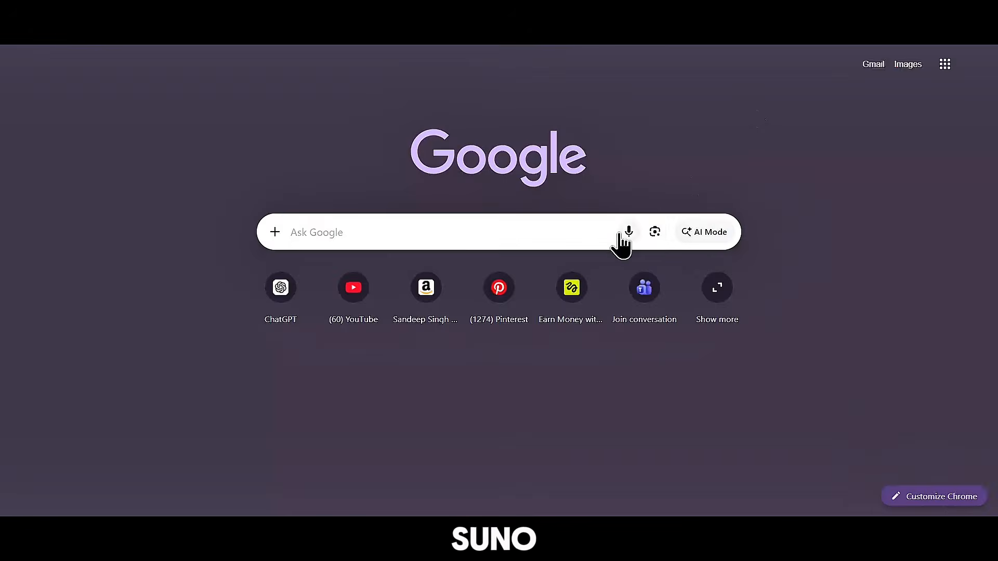
Search Google for "suno", open Suno and create a track from the same cozy rainy evening lofi prompt.
{"action": "type", "text": "suno"}
{"action": "key", "text": "Return"}
{"action": "left_click", "coordinate": [179, 172]}
{"action": "left_click", "coordinate": [443, 175]}
{"action": "type", "text": "Lofi track about the cozy comfort of a rainy evening with mellow jazzy chords, no vocals."}
{"action": "left_click", "coordinate": [764, 195]}
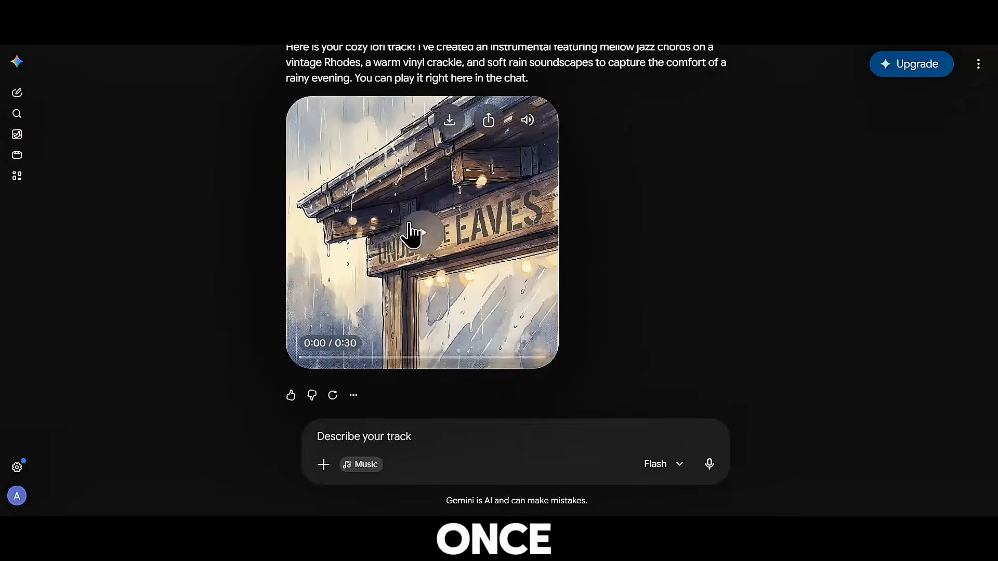
Play the generated "Under the Eaves" lofi track in Gemini.
{"action": "left_click", "coordinate": [414, 233]}
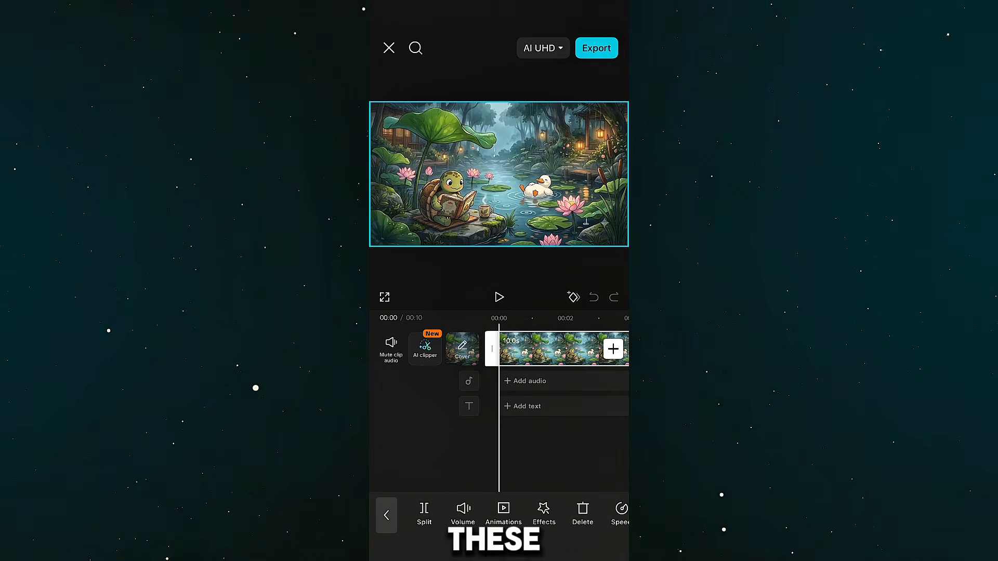
Duplicate the 10-second turtle clip along the CapCut timeline to extend the video to 20:10.
{"action": "scroll", "coordinate": [499, 515], "scroll_direction": "right", "scroll_amount": 3}
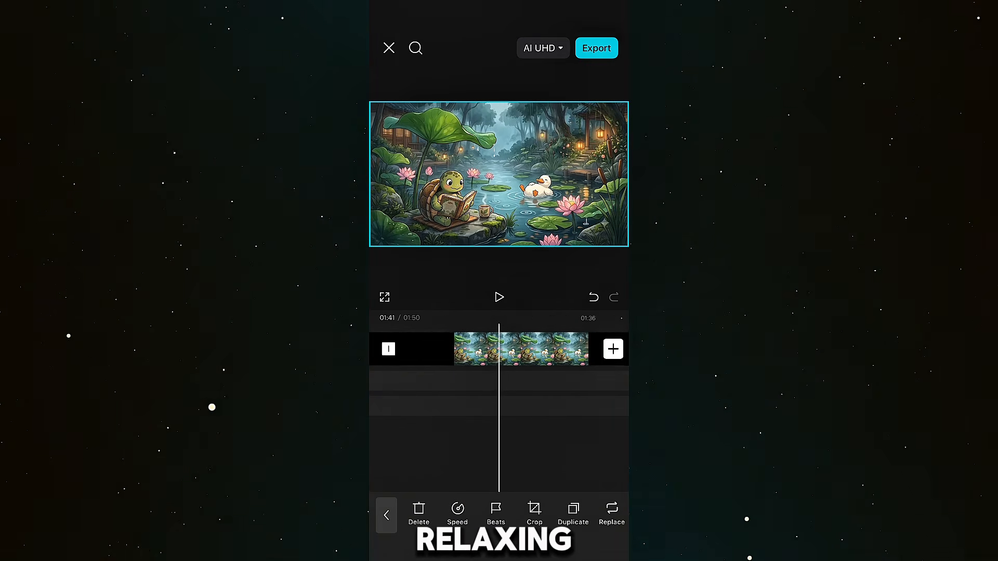
{"action": "scroll", "coordinate": [499, 358], "scroll_direction": "down", "scroll_amount": 3}
{"action": "scroll", "coordinate": [499, 359], "scroll_direction": "right", "scroll_amount": 3}
{"action": "left_click", "coordinate": [510, 349]}
{"action": "scroll", "coordinate": [499, 514], "scroll_direction": "right", "scroll_amount": 3}
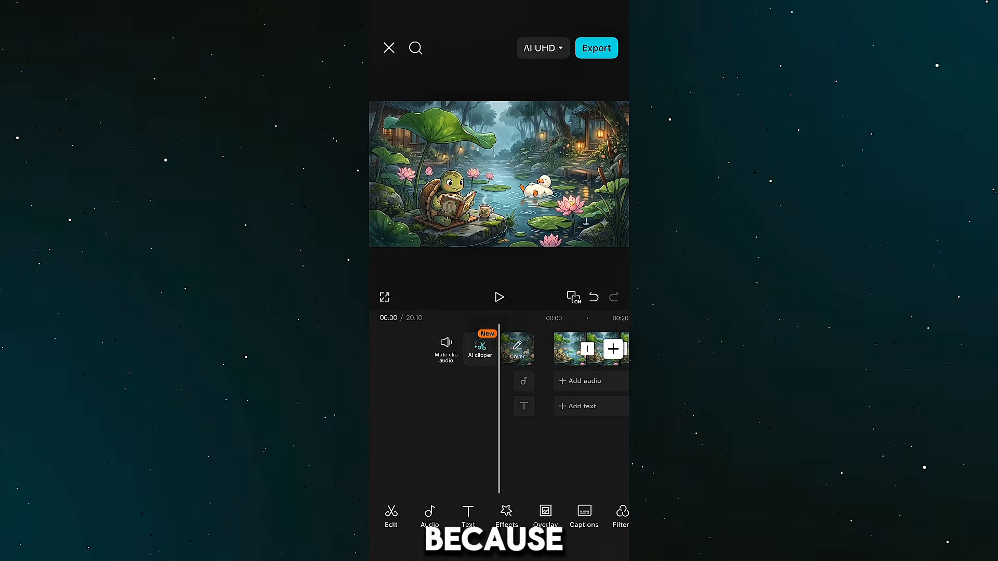
Adjust the picture's Sharpen setting and raise Clarity to just under a third of its range.
{"action": "scroll", "coordinate": [499, 515], "scroll_direction": "right", "scroll_amount": 2}
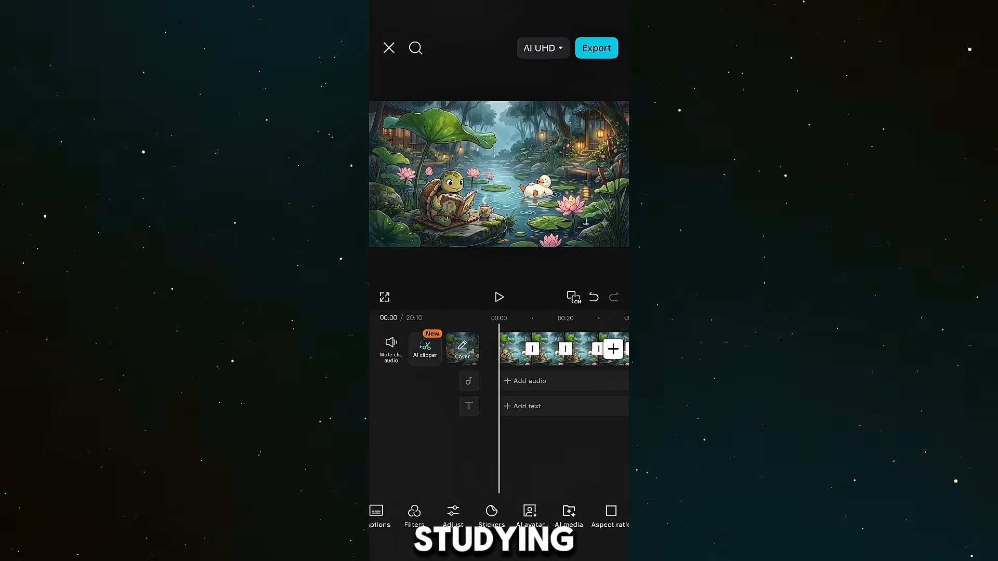
{"action": "left_click", "coordinate": [454, 514]}
{"action": "left_click", "coordinate": [604, 405]}
{"action": "left_click", "coordinate": [544, 405]}
{"action": "left_click_drag", "start_coordinate": [394, 465], "coordinate": [456, 465]}
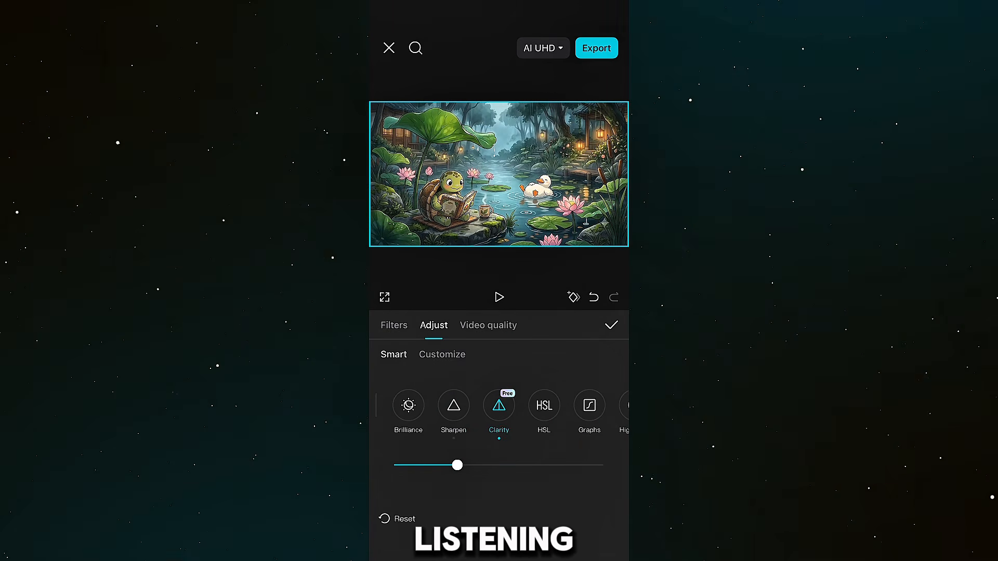
{"action": "left_click", "coordinate": [612, 326]}
Add the "ES_Calm & Collected" track from the device audio at the start of the video.
{"action": "mouse_move", "coordinate": [626, 382]}
{"action": "left_mouse_down"}
{"action": "mouse_move", "coordinate": [564, 383]}
{"action": "mouse_move", "coordinate": [625, 383]}
{"action": "left_mouse_up"}
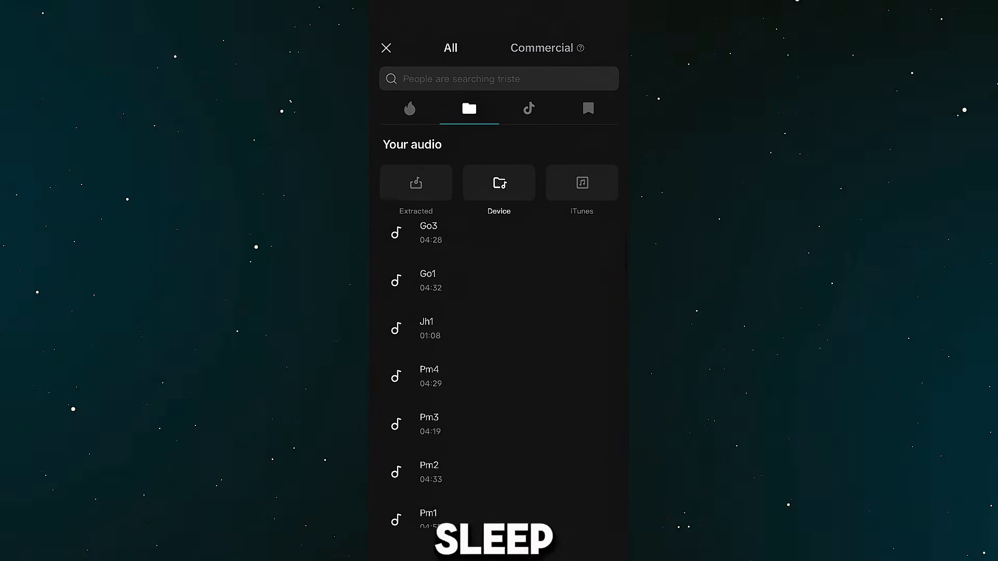
{"action": "scroll", "coordinate": [499, 374], "scroll_direction": "down", "scroll_amount": 15}
{"action": "scroll", "coordinate": [499, 375], "scroll_direction": "down", "scroll_amount": 5}
{"action": "scroll", "coordinate": [499, 374], "scroll_direction": "up", "scroll_amount": 2}
{"action": "left_click", "coordinate": [468, 344]}
{"action": "left_click", "coordinate": [608, 346]}
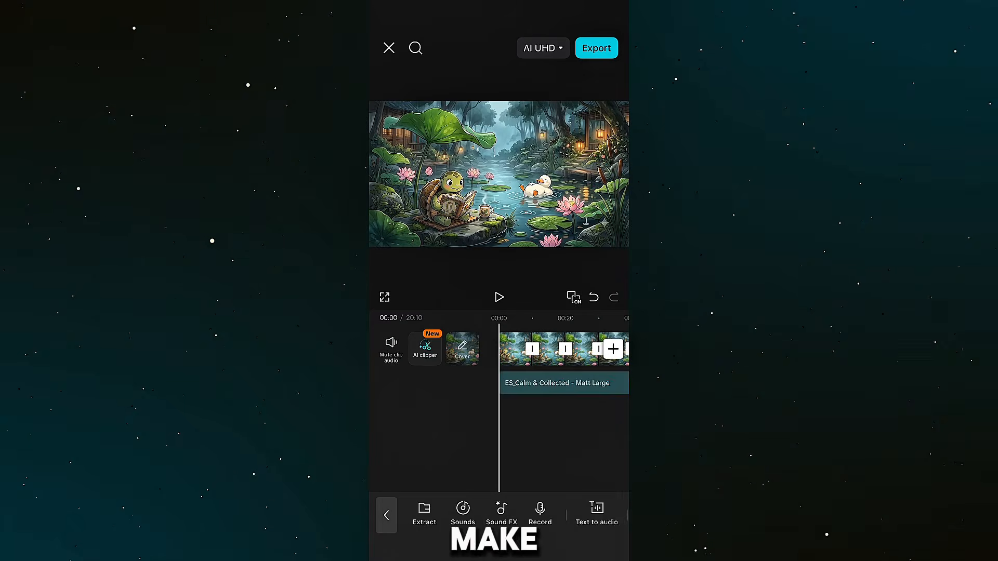